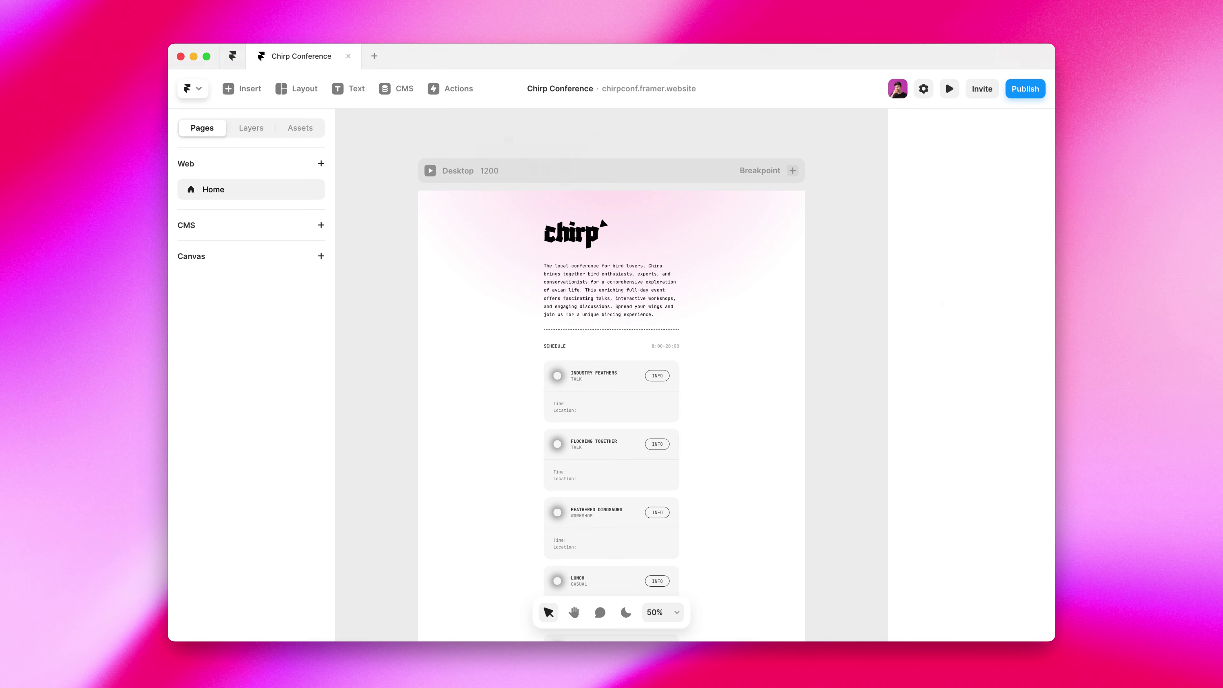
Preview the live site and open, then close, the Feathered Dinosaurs description.
{"action": "key", "text": "super+p"}
{"action": "scroll", "coordinate": [940, 298], "scroll_direction": "down", "scroll_amount": 4}
{"action": "scroll", "coordinate": [941, 304], "scroll_direction": "down", "scroll_amount": 3}
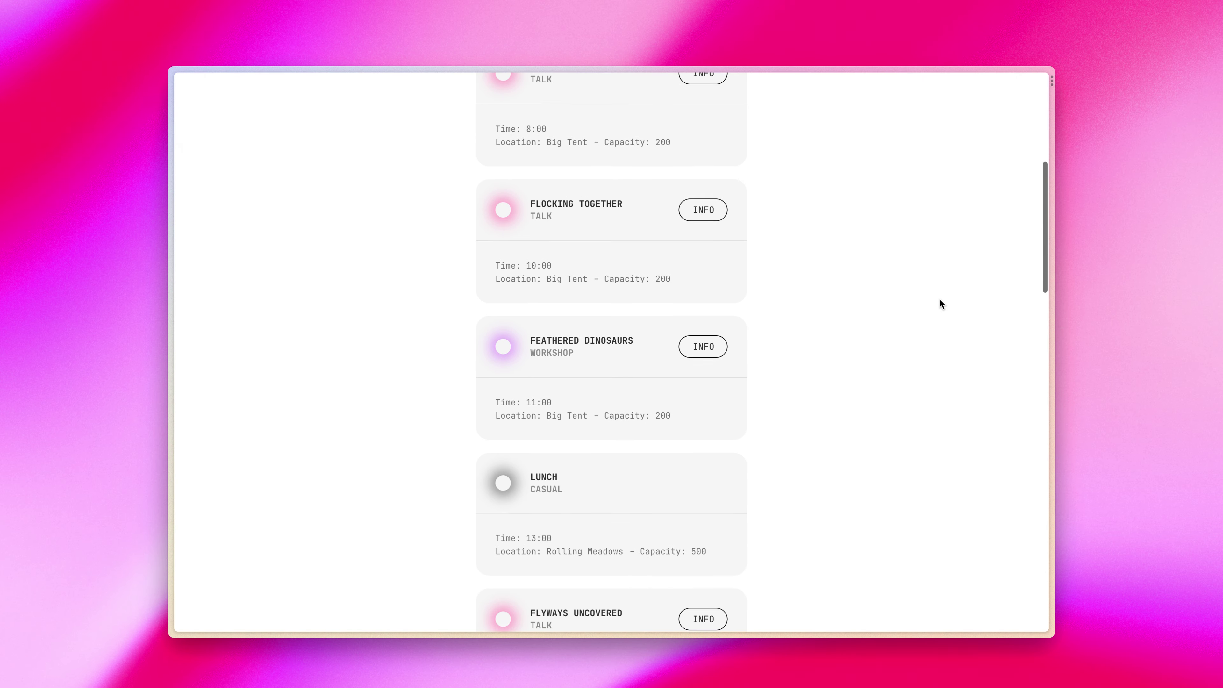
{"action": "left_click", "coordinate": [720, 342]}
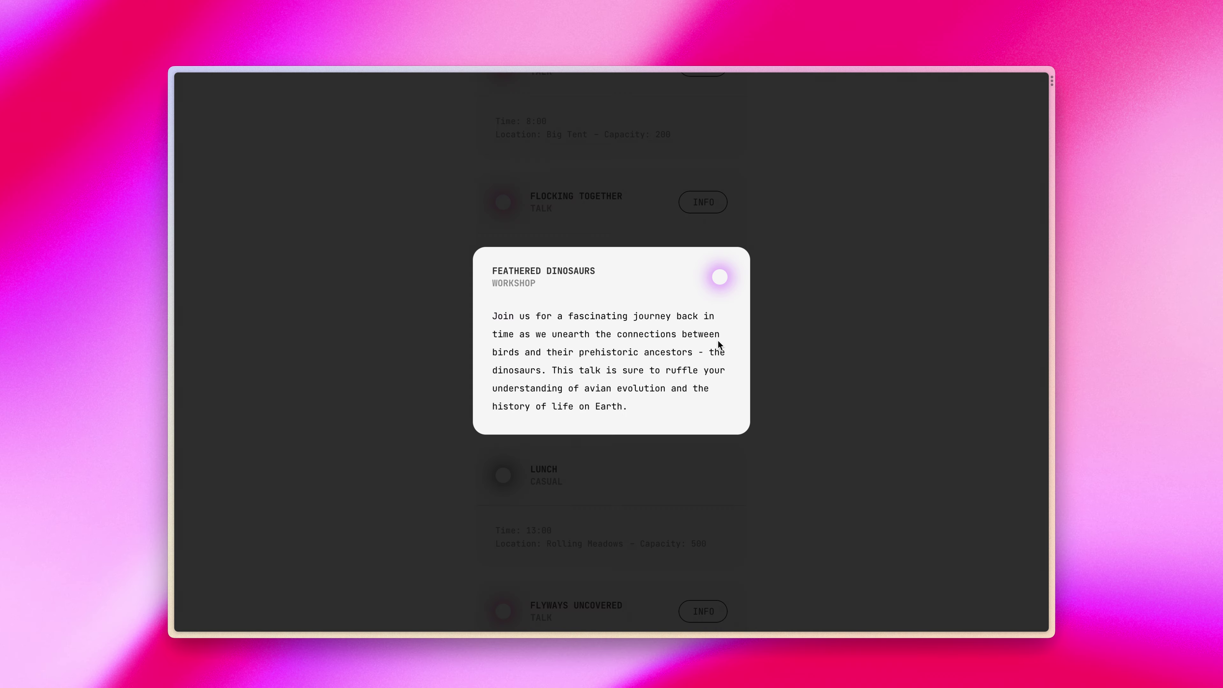
{"action": "left_click", "coordinate": [812, 347]}
{"action": "scroll", "coordinate": [811, 345], "scroll_direction": "up", "scroll_amount": 10}
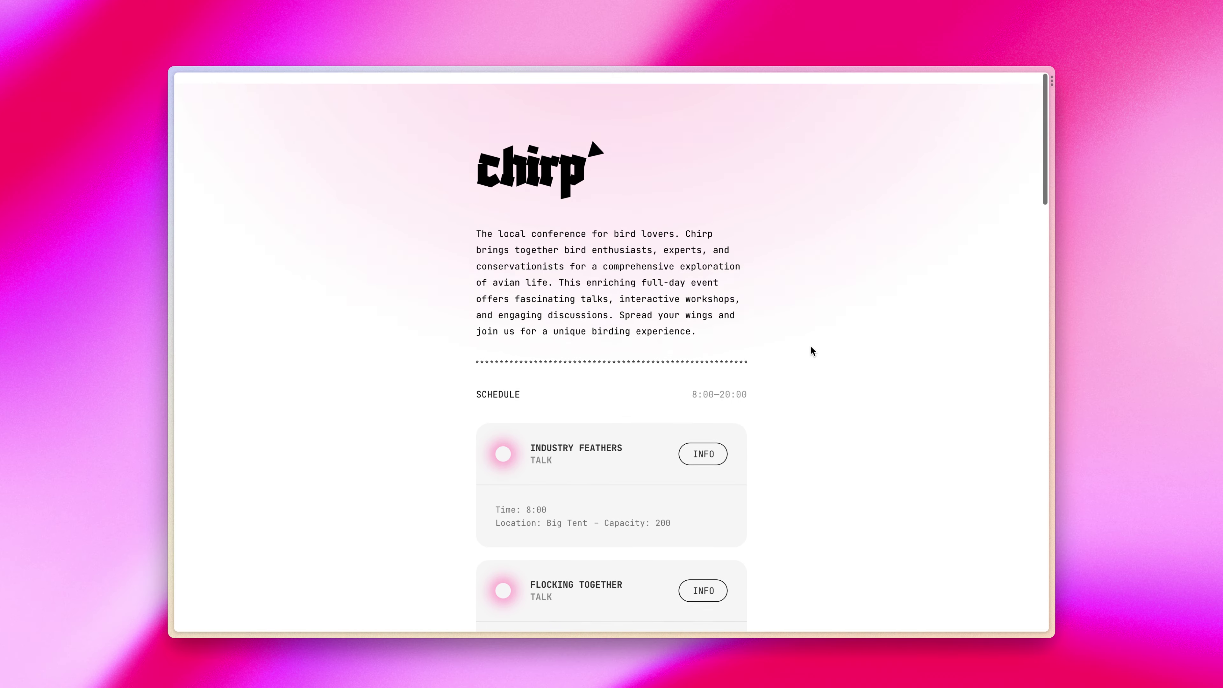
{"action": "key", "text": "Escape"}
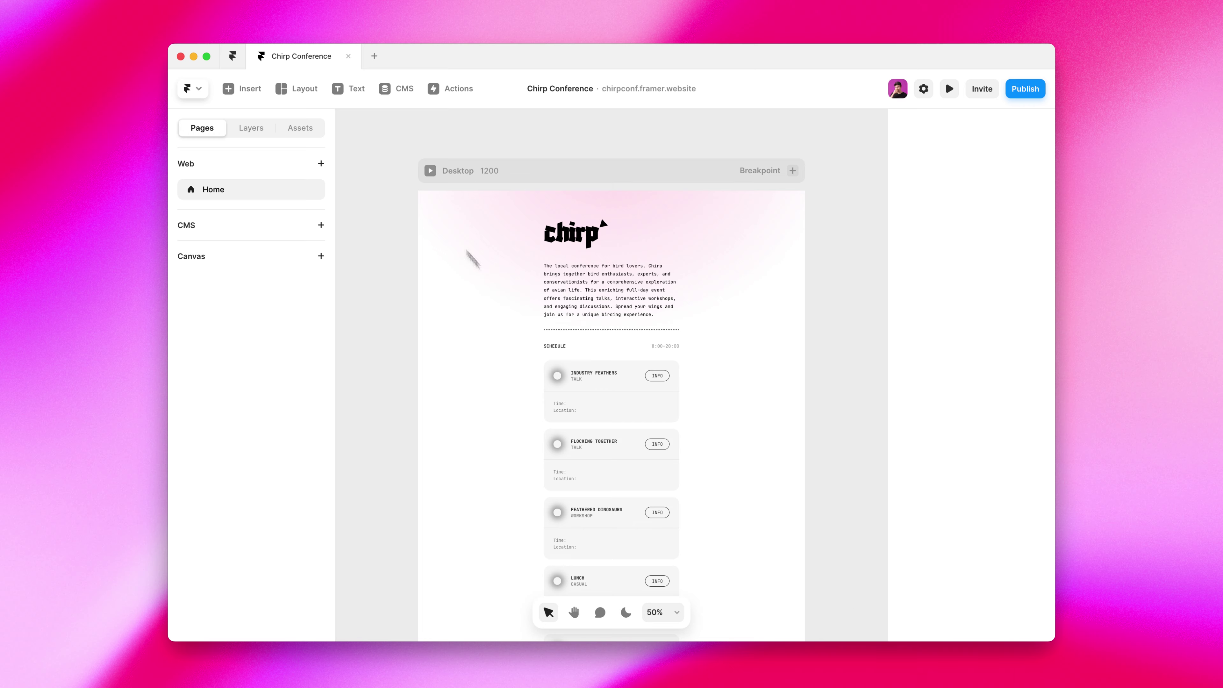
Review the Industry Feathers CMS event, keeping Type as Talk and Location as Big Tent.
{"action": "left_click", "coordinate": [406, 99]}
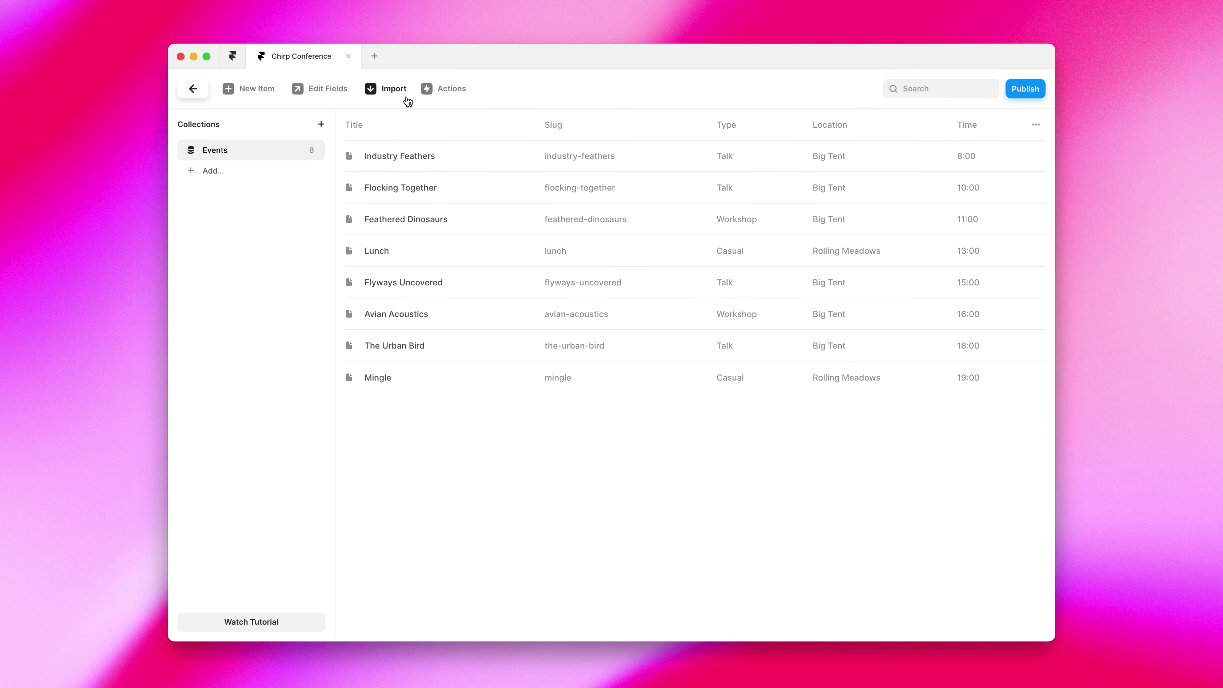
{"action": "left_click", "coordinate": [451, 160]}
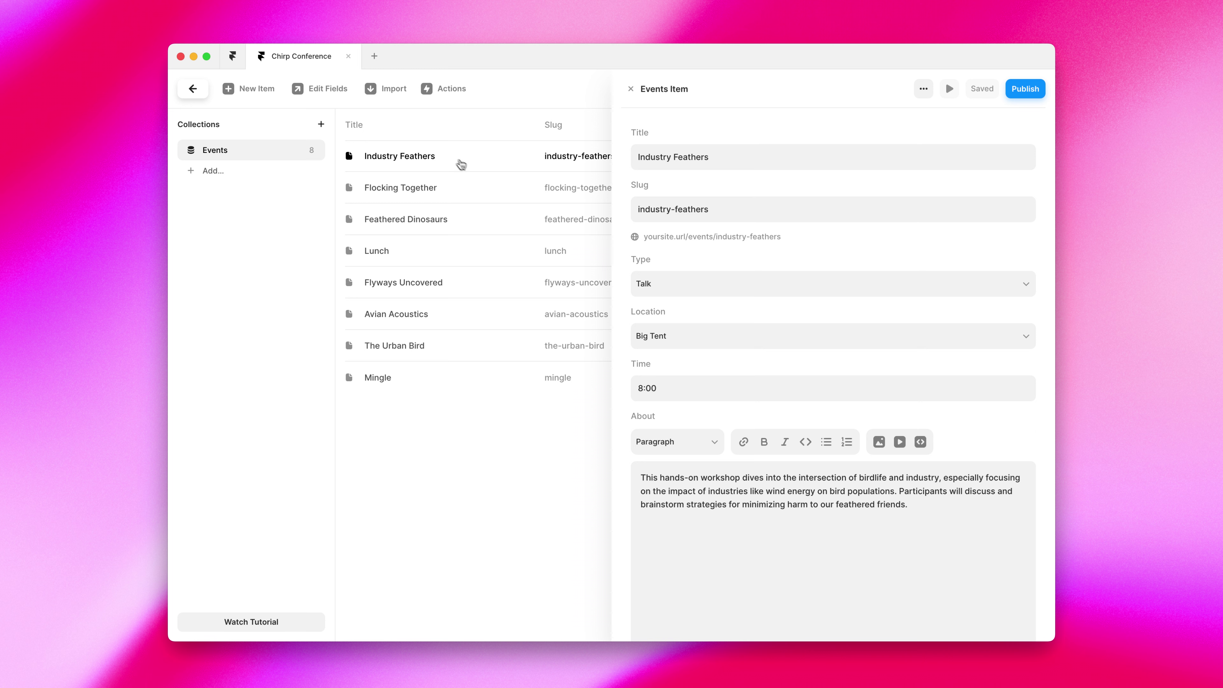
{"action": "left_click", "coordinate": [683, 287]}
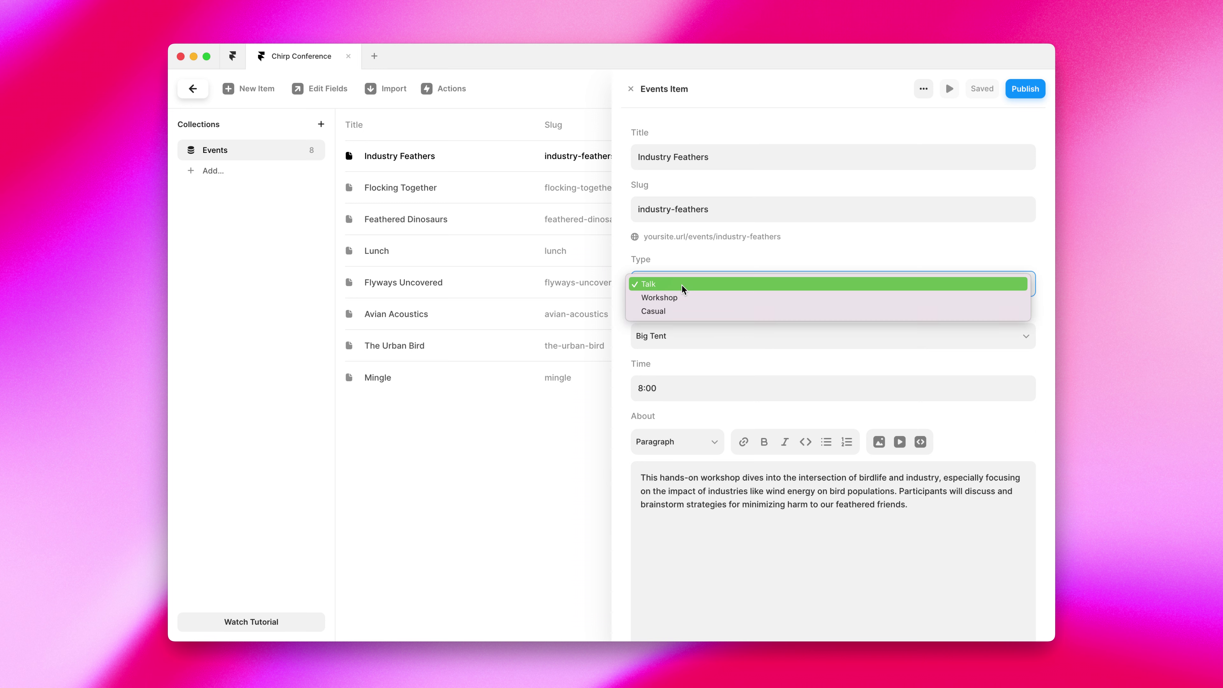
{"action": "left_click", "coordinate": [681, 284]}
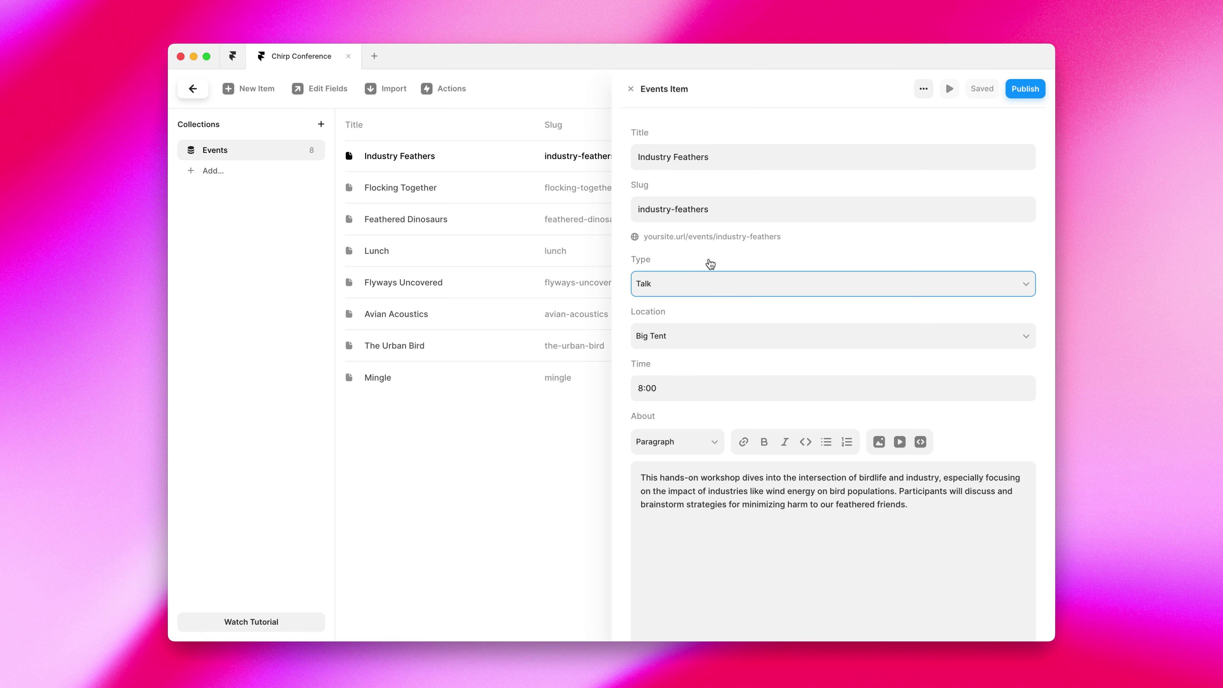
{"action": "left_click", "coordinate": [737, 332]}
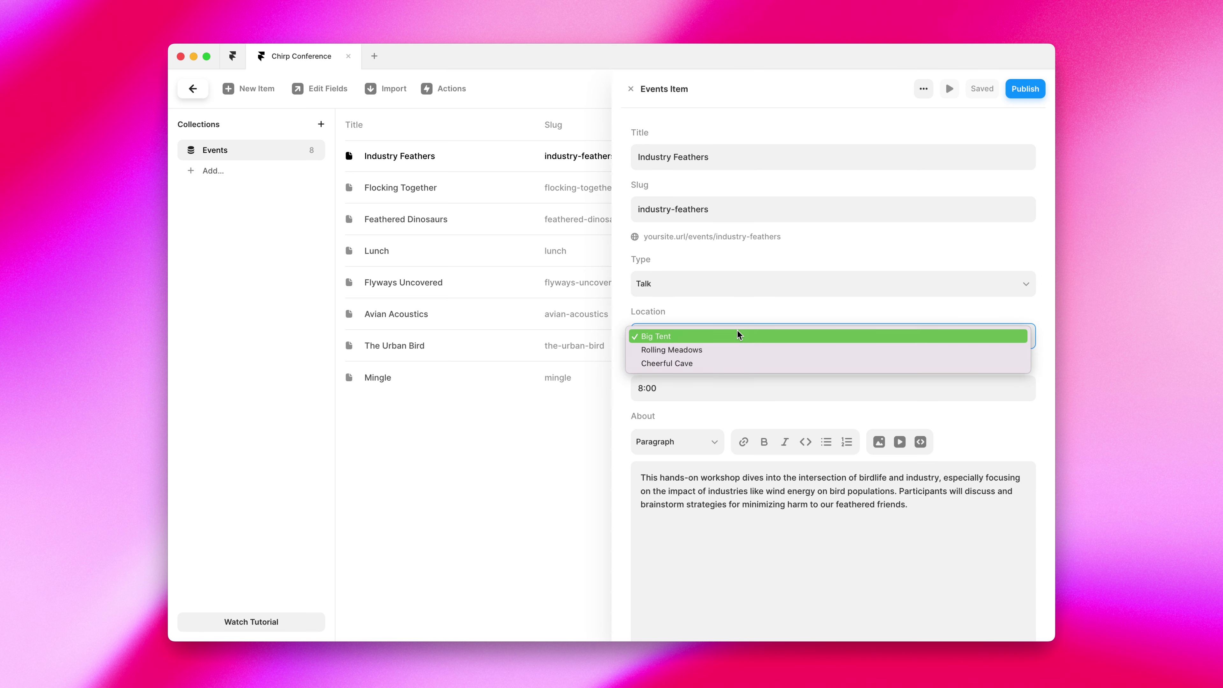
{"action": "left_click", "coordinate": [737, 332]}
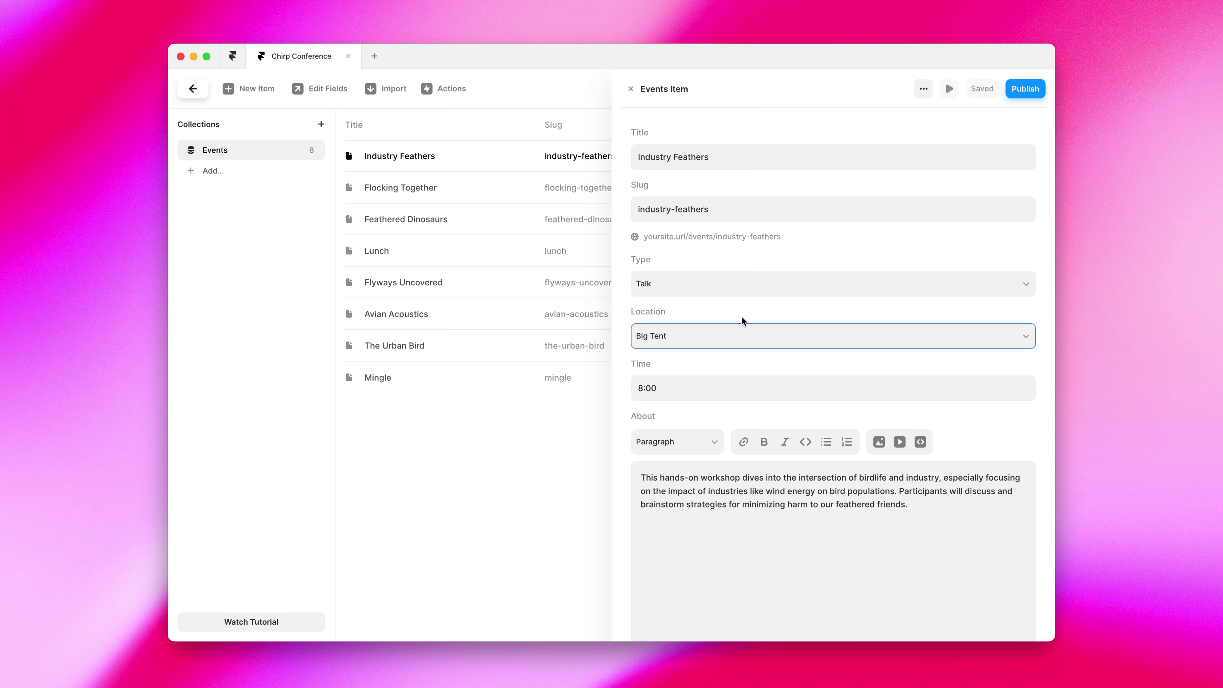
{"action": "left_click", "coordinate": [742, 318]}
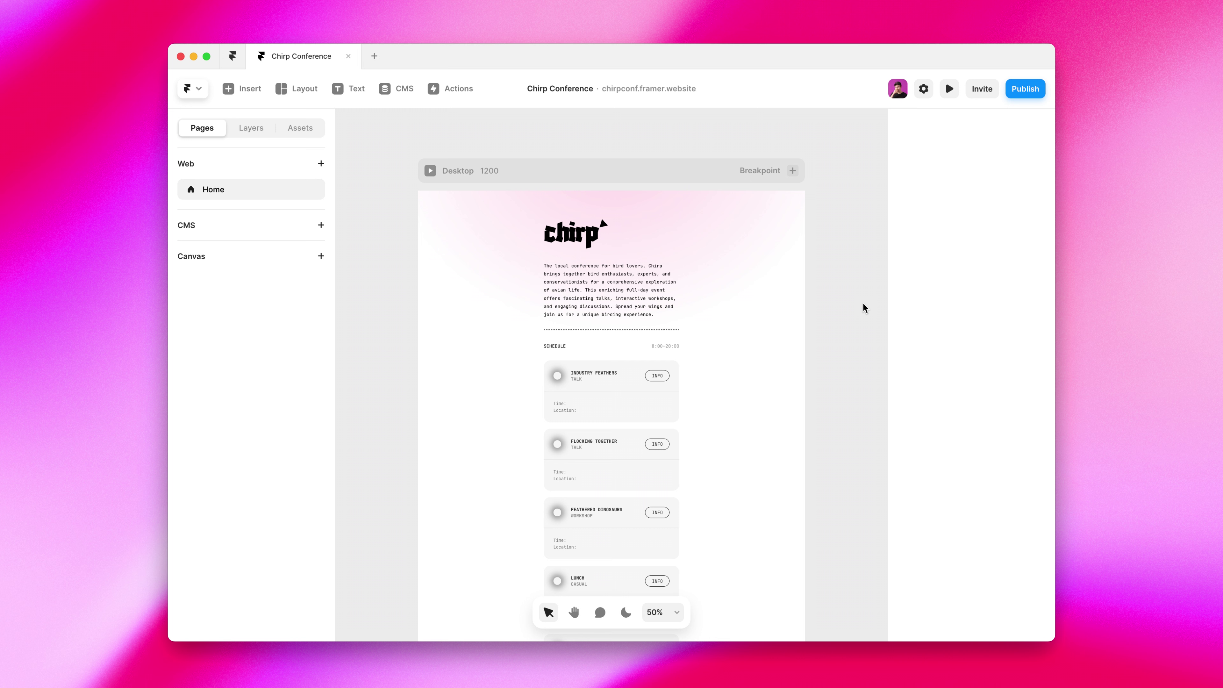
At 100% zoom, select the first card's dot and begin binding its fill to Type.
{"action": "key", "text": "shift+0"}
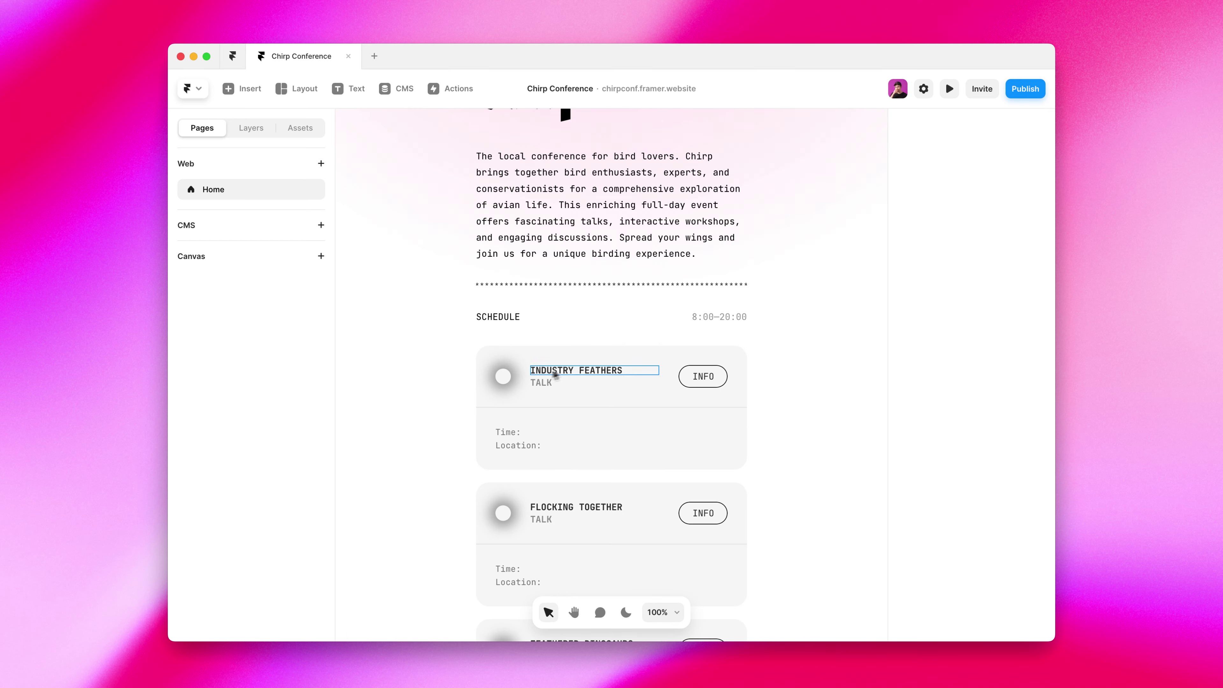
{"action": "left_click", "coordinate": [504, 381]}
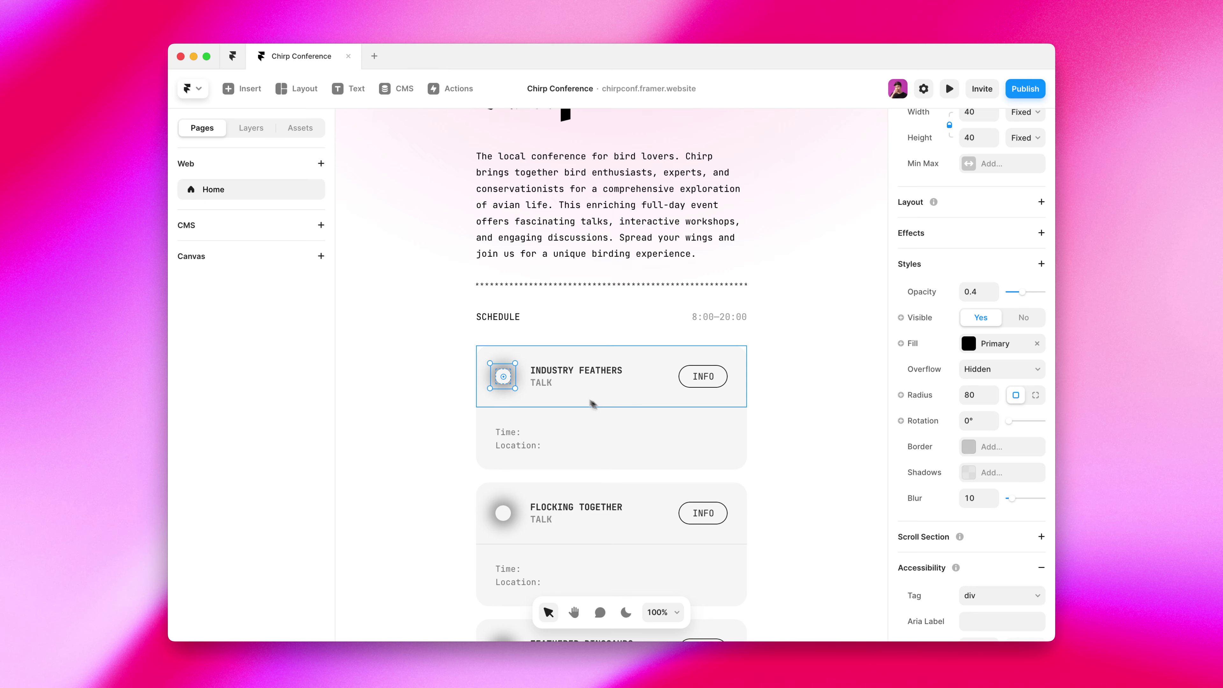
{"action": "left_click", "coordinate": [918, 355]}
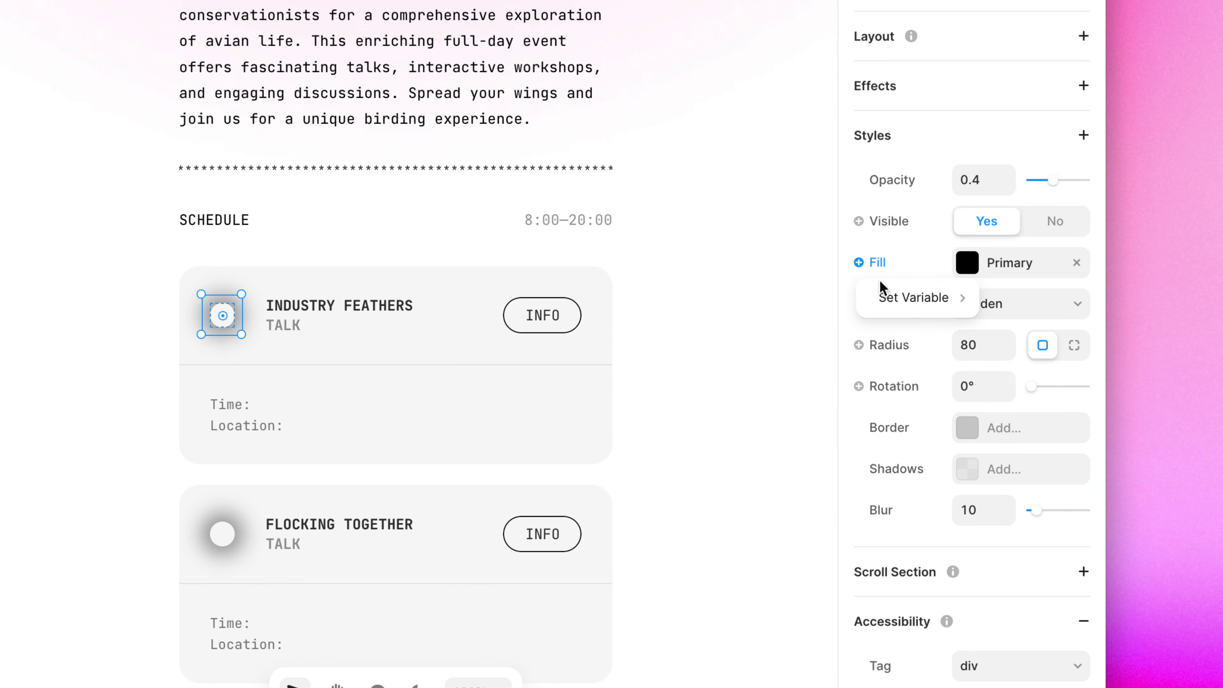
{"action": "mouse_move", "coordinate": [917, 365]}
{"action": "mouse_move", "coordinate": [836, 301]}
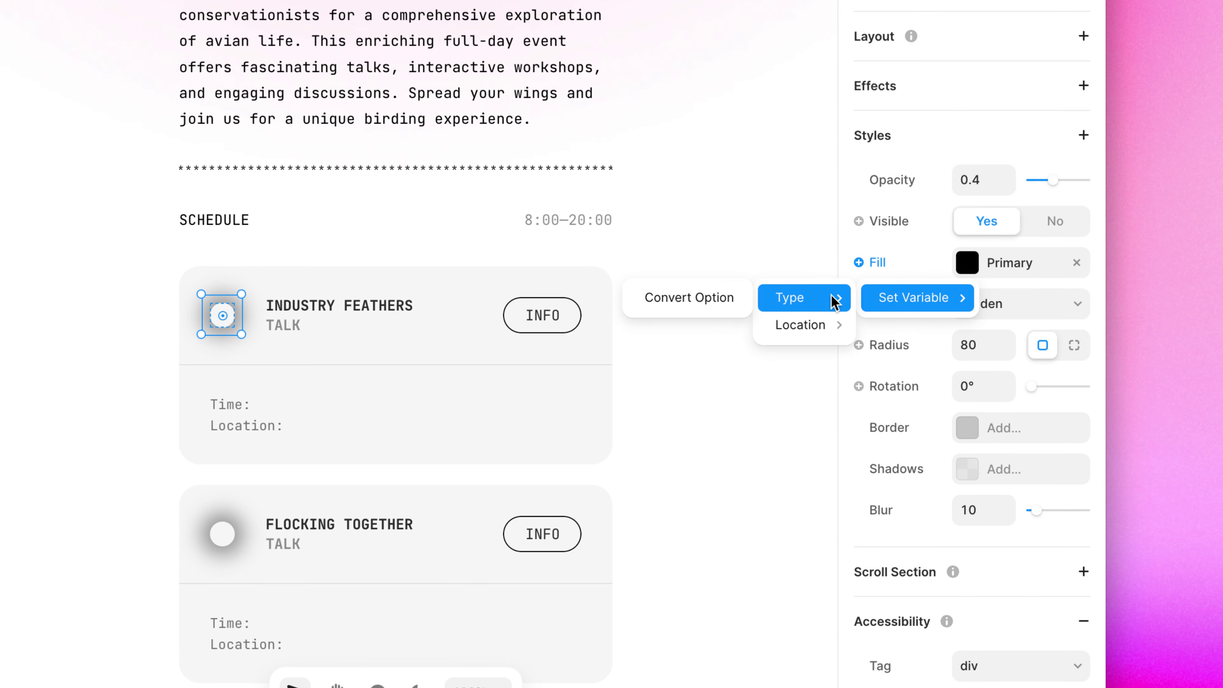
Map the dot's Type fill colours: Talk to Pink, Workshop to Purple, fallback Primary.
{"action": "left_click", "coordinate": [726, 302]}
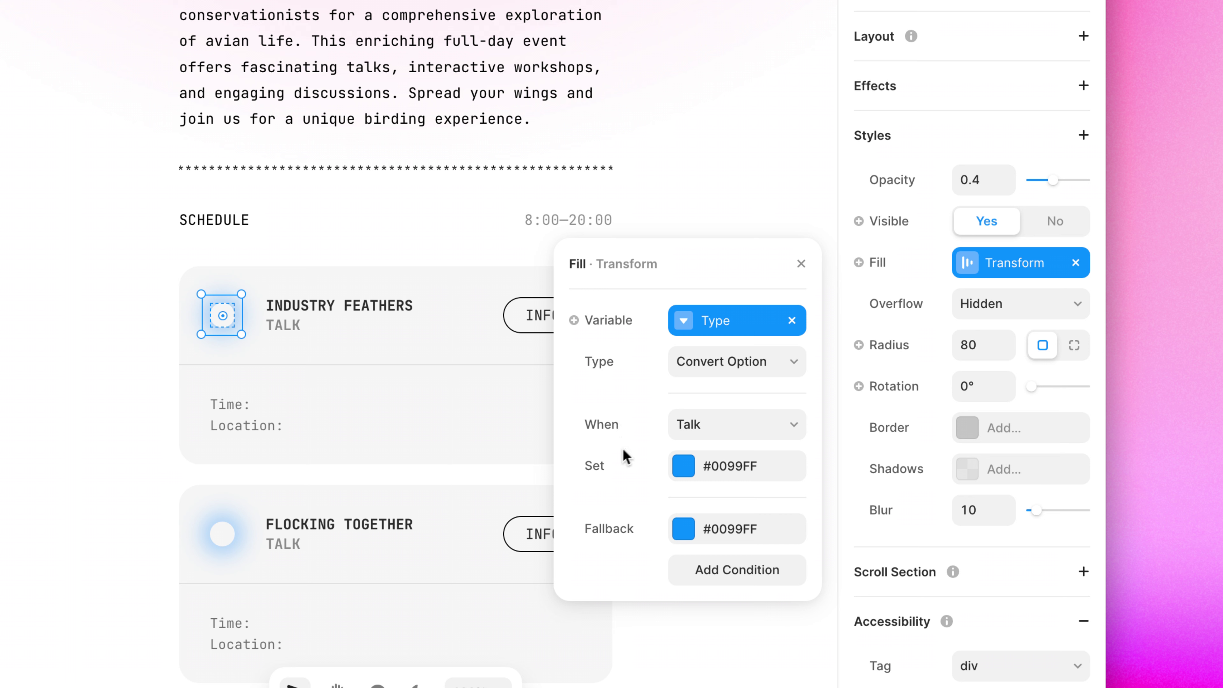
{"action": "left_click", "coordinate": [711, 466]}
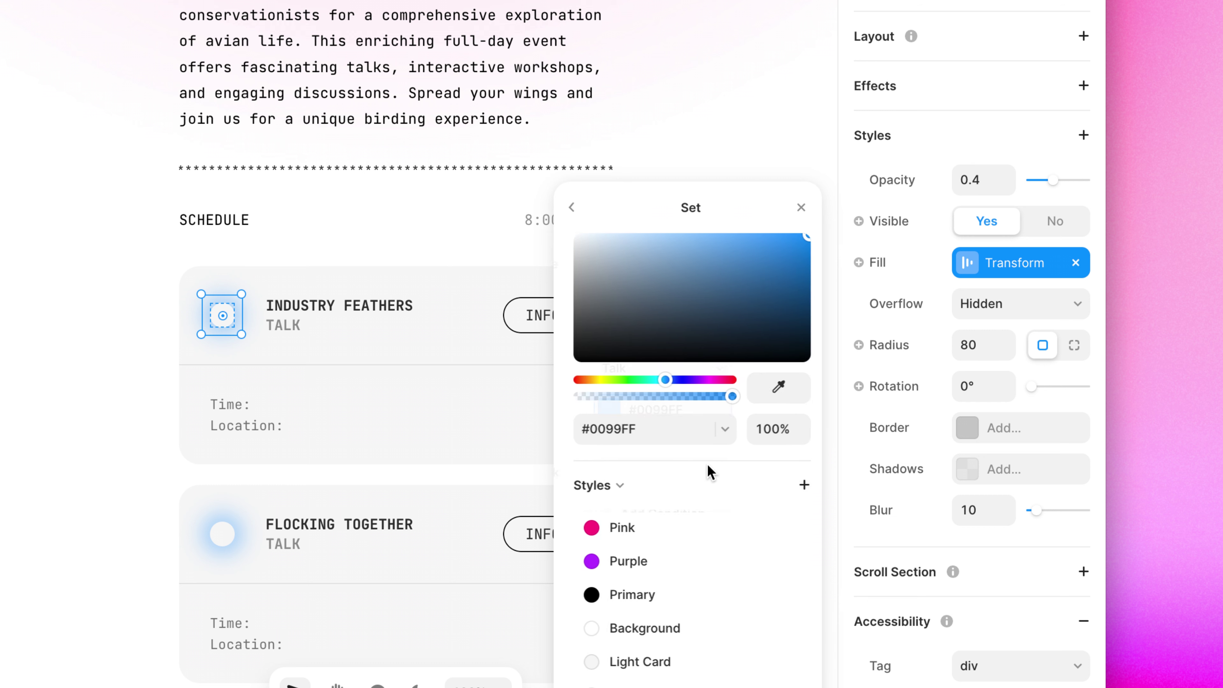
{"action": "left_click", "coordinate": [637, 527]}
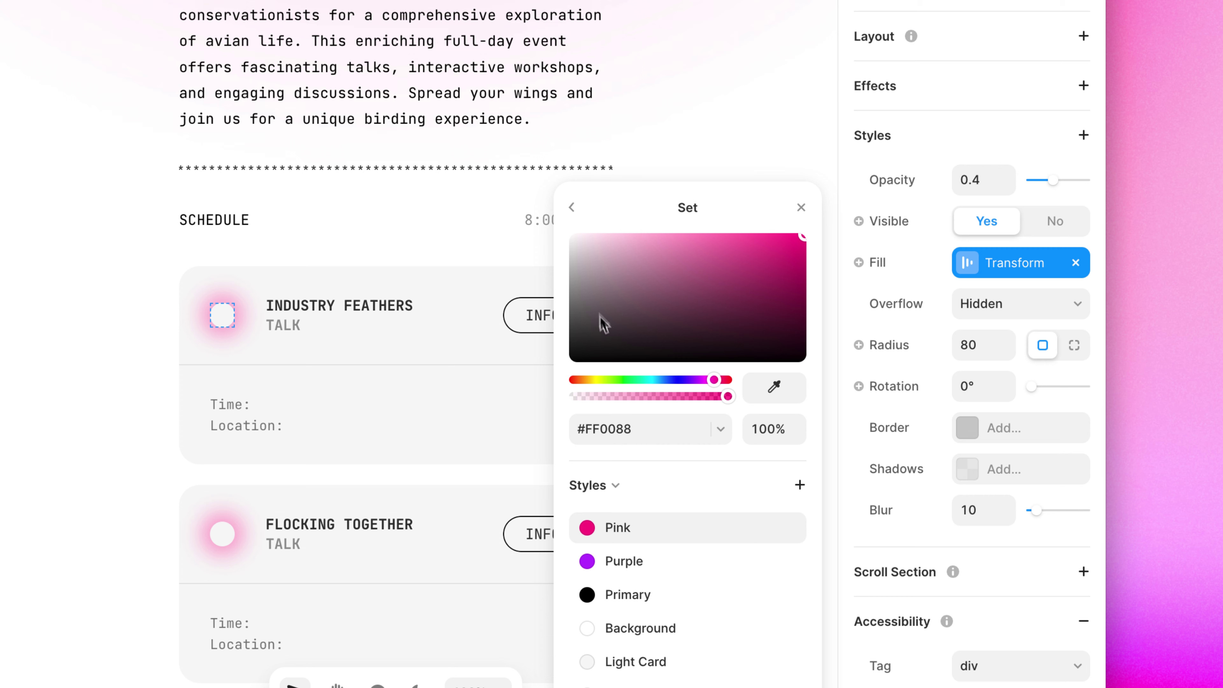
{"action": "left_click", "coordinate": [572, 208]}
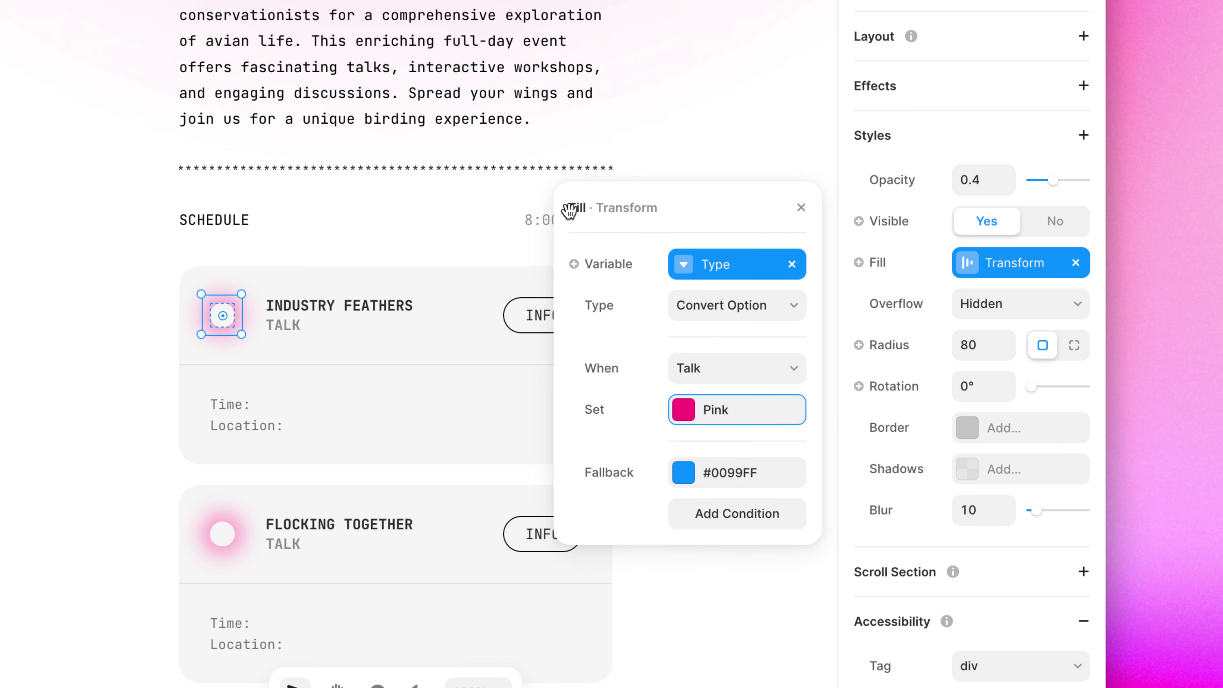
{"action": "left_click", "coordinate": [695, 516]}
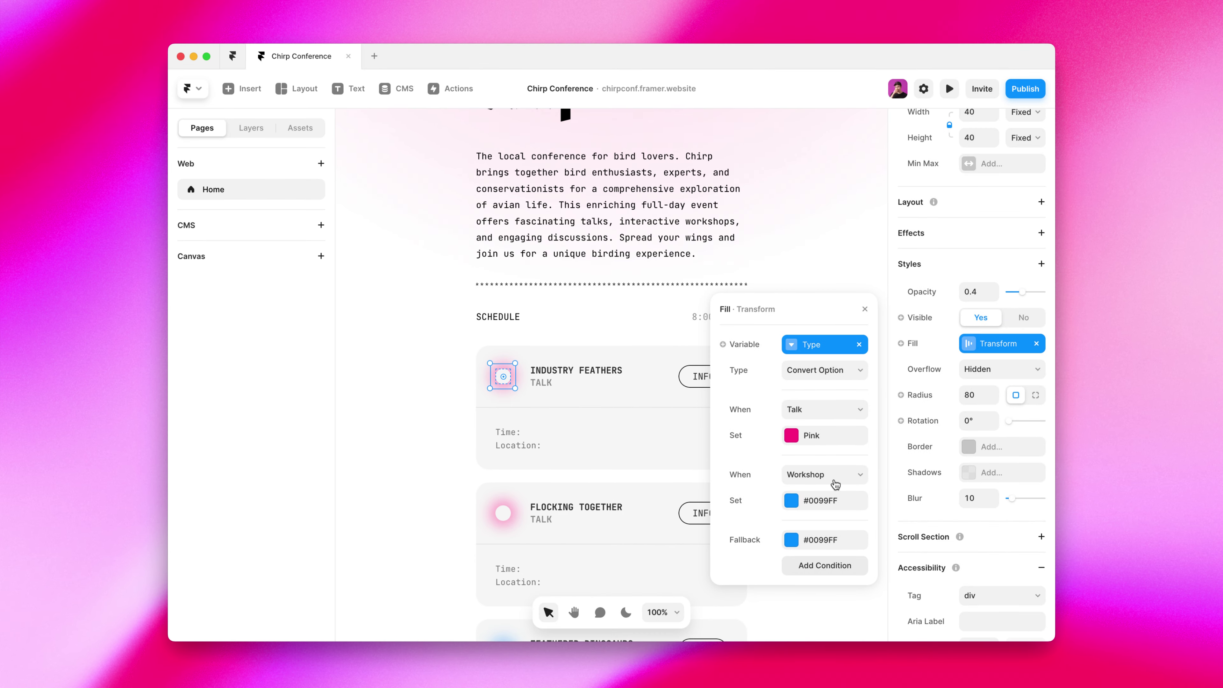
{"action": "left_click", "coordinate": [818, 500]}
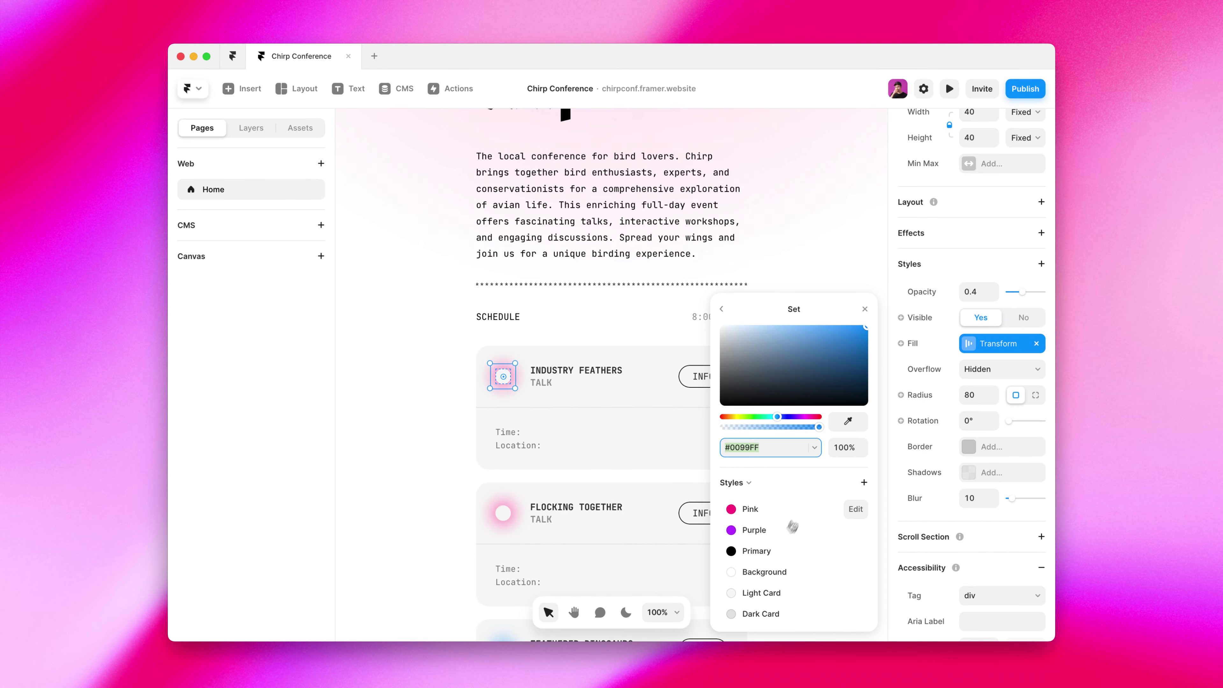
{"action": "left_click", "coordinate": [785, 530]}
{"action": "left_click", "coordinate": [721, 310]}
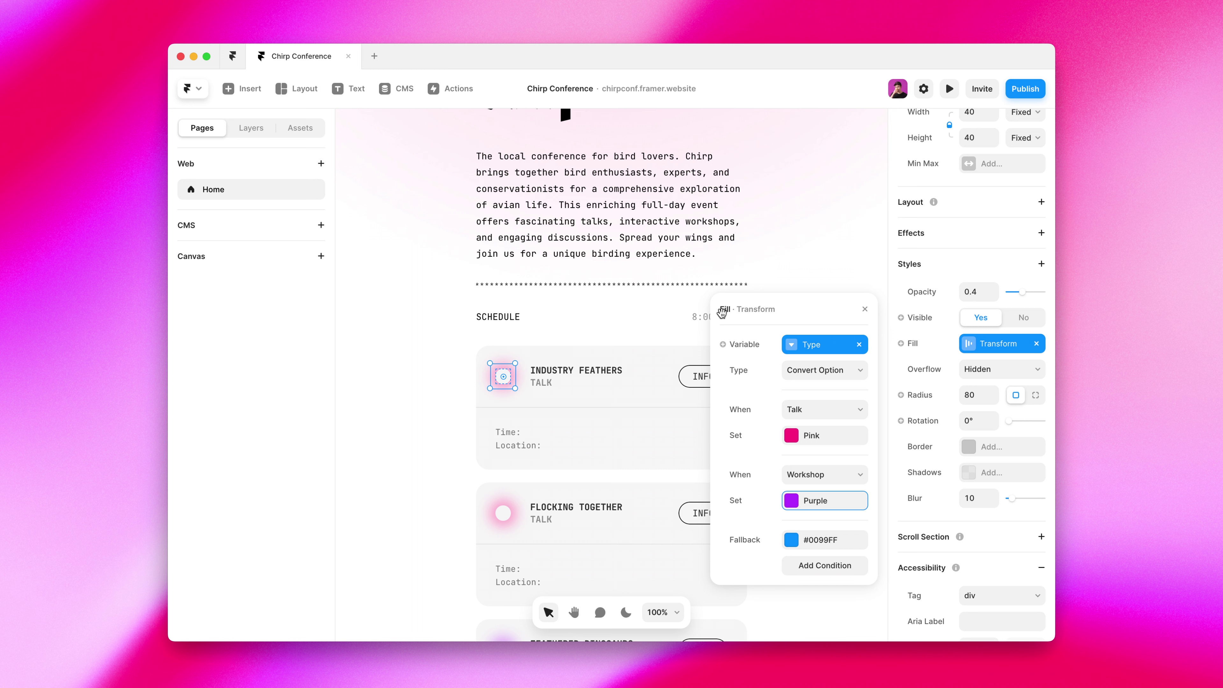
{"action": "left_click", "coordinate": [808, 541]}
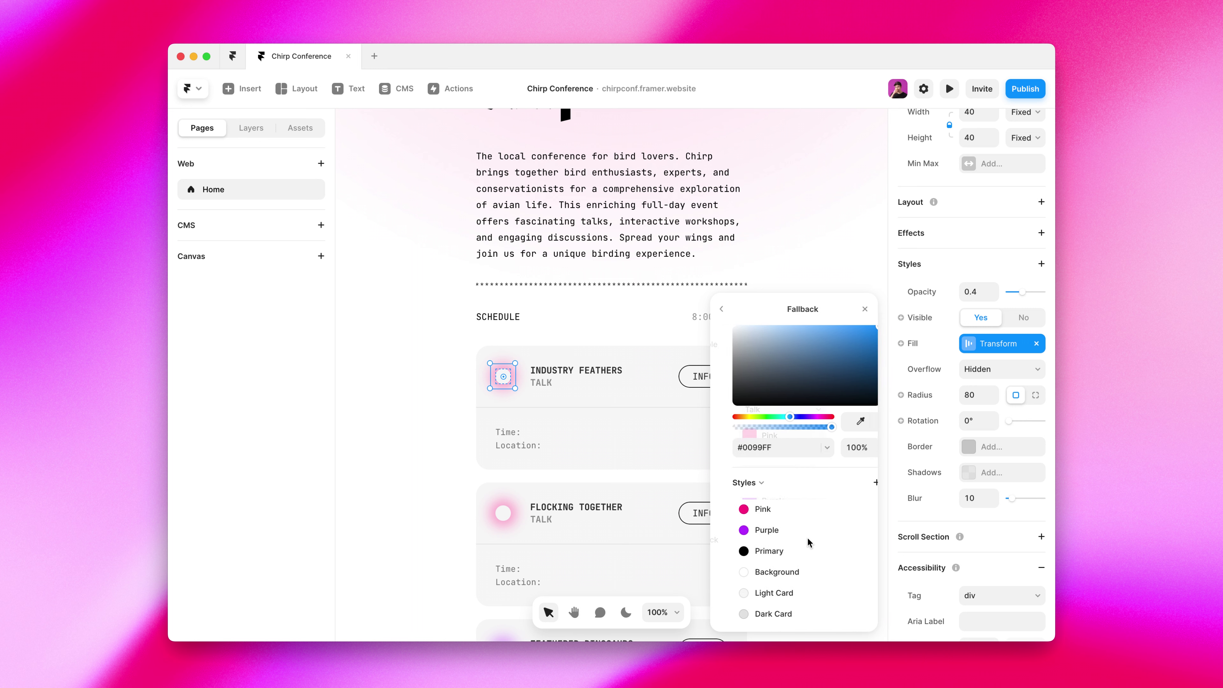
{"action": "left_click", "coordinate": [760, 552]}
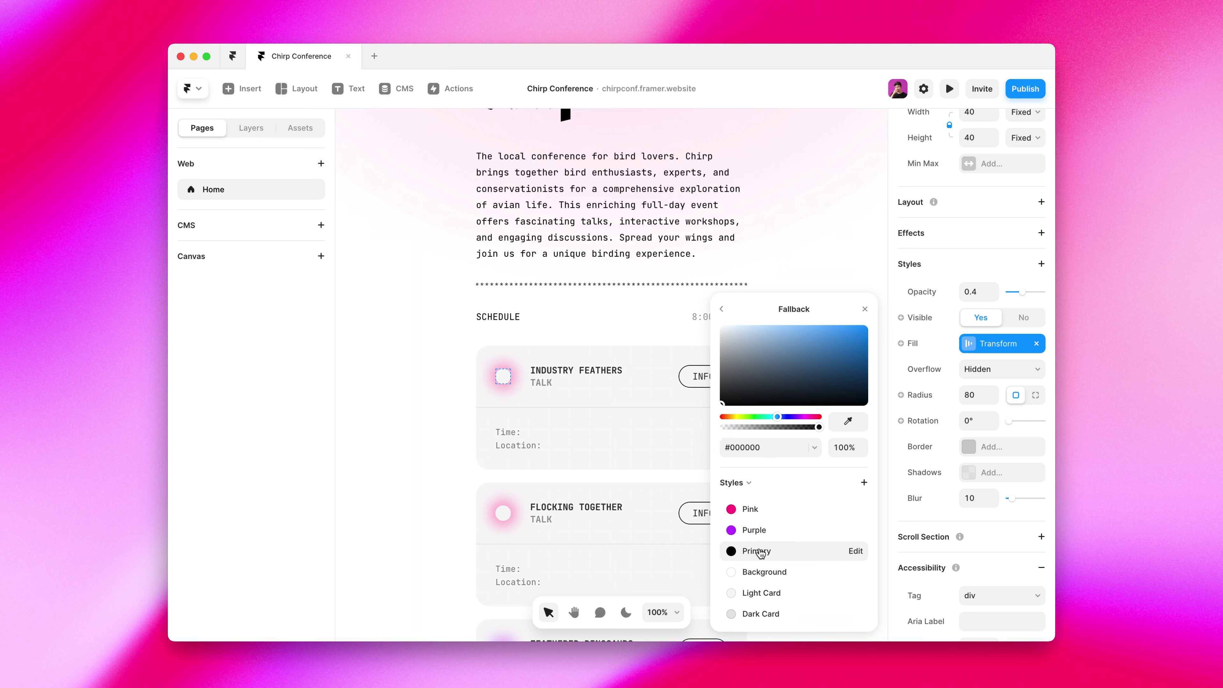
{"action": "left_click", "coordinate": [722, 311]}
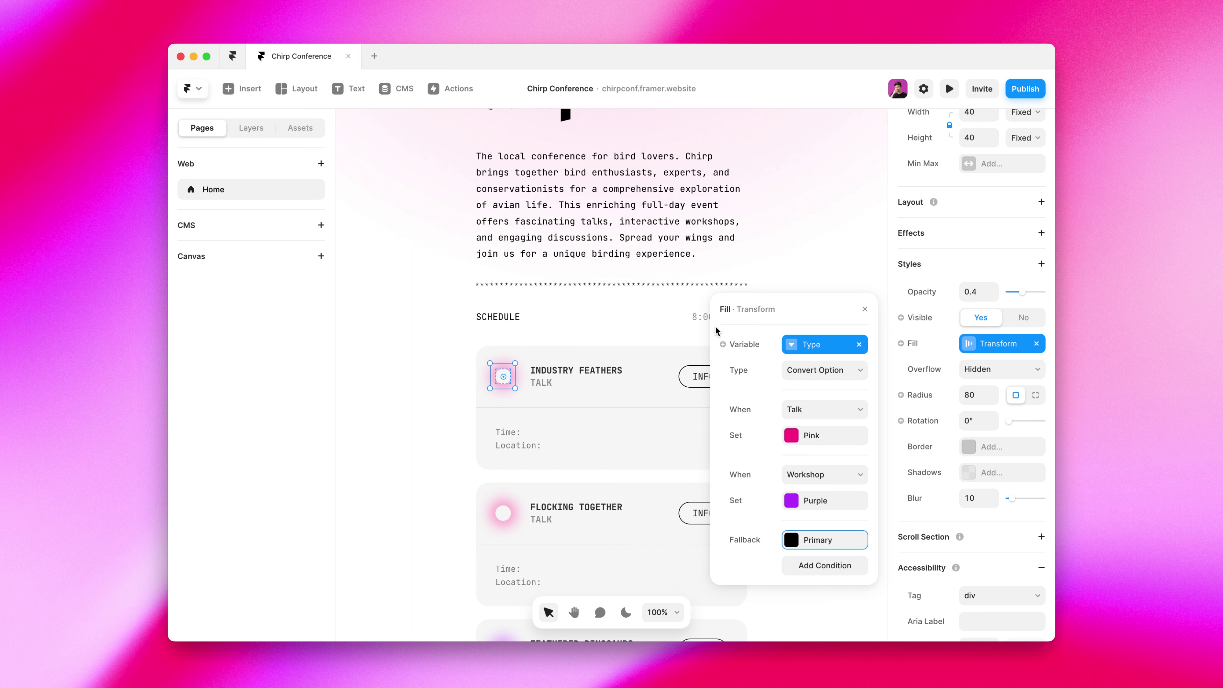
{"action": "left_click", "coordinate": [865, 309]}
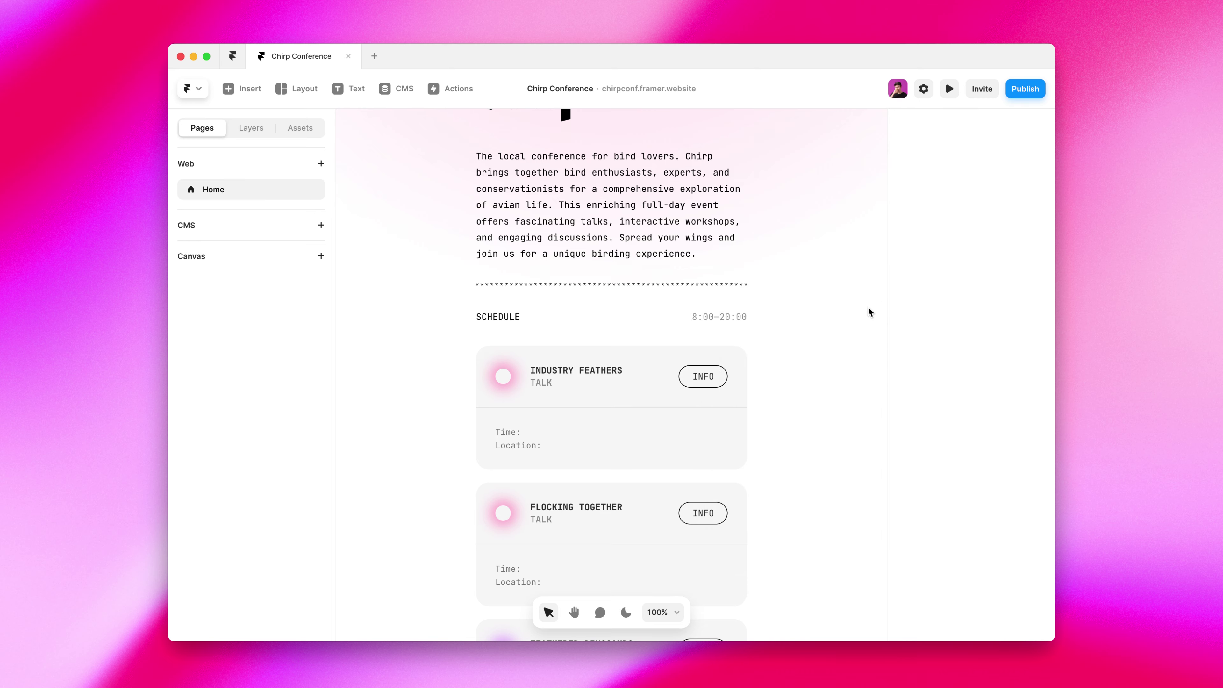
{"action": "key", "text": "super+minus"}
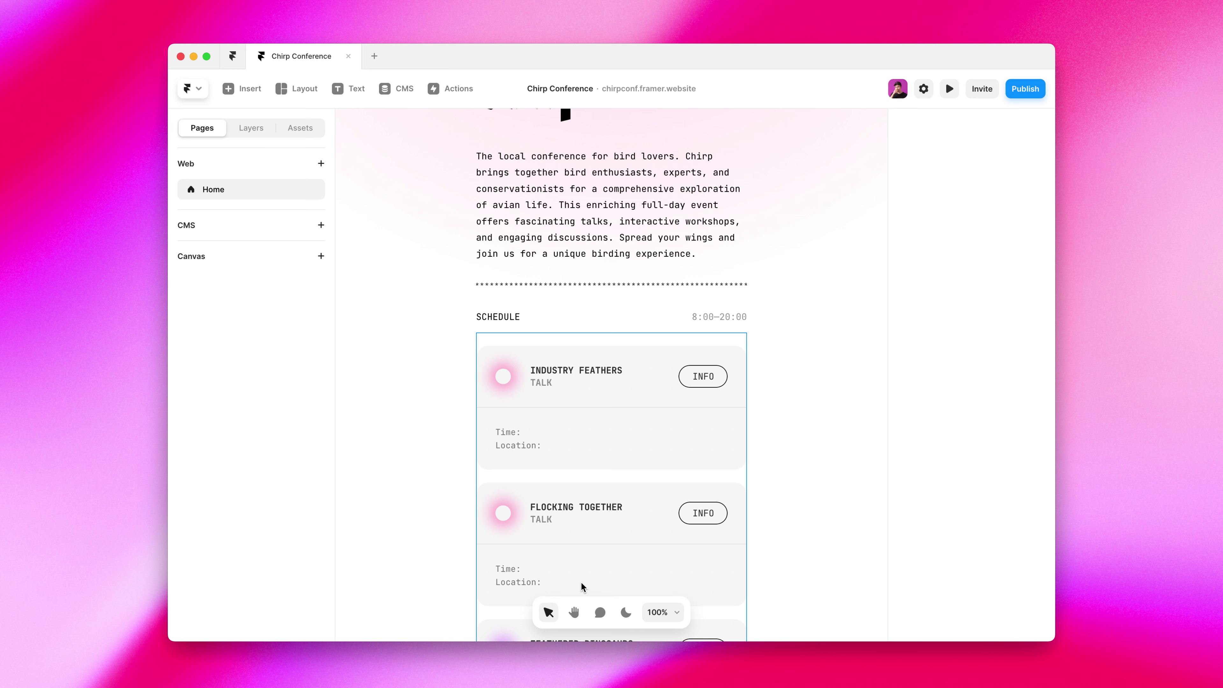
Bind the first card's Time label to the CMS Time field with prefix 'Time:'.
{"action": "left_click", "coordinate": [513, 433]}
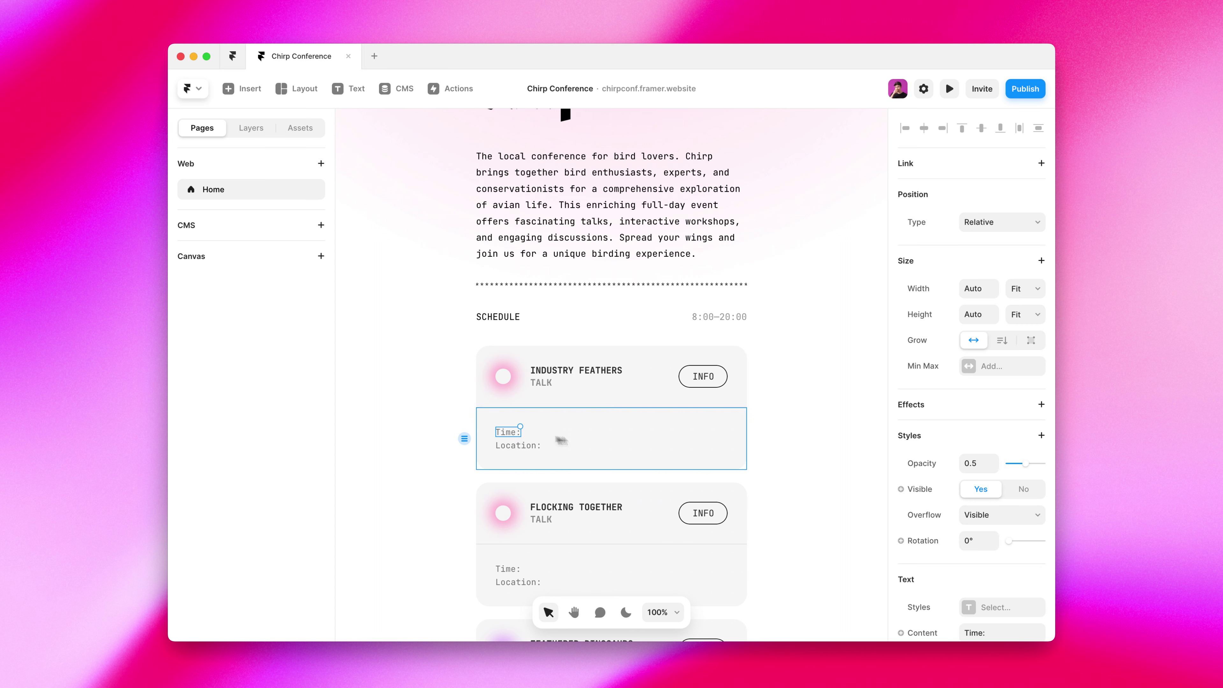
{"action": "scroll", "coordinate": [944, 515], "scroll_direction": "down", "scroll_amount": 3}
{"action": "left_click", "coordinate": [911, 565]}
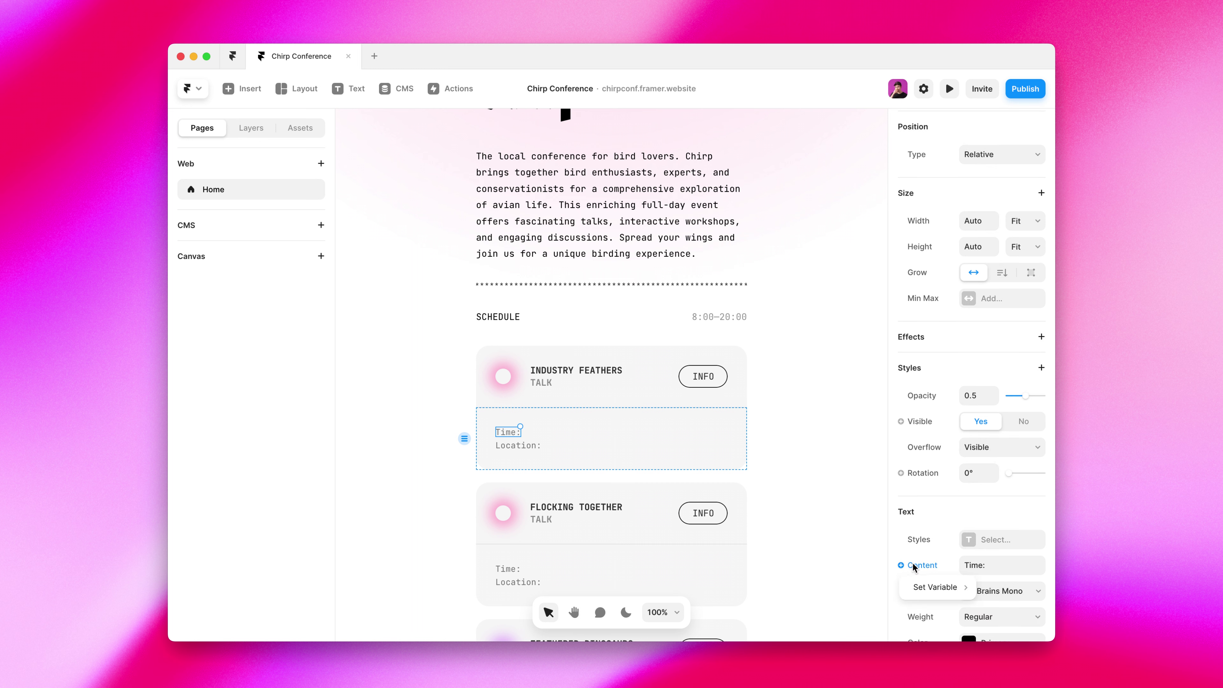
{"action": "mouse_move", "coordinate": [915, 587]}
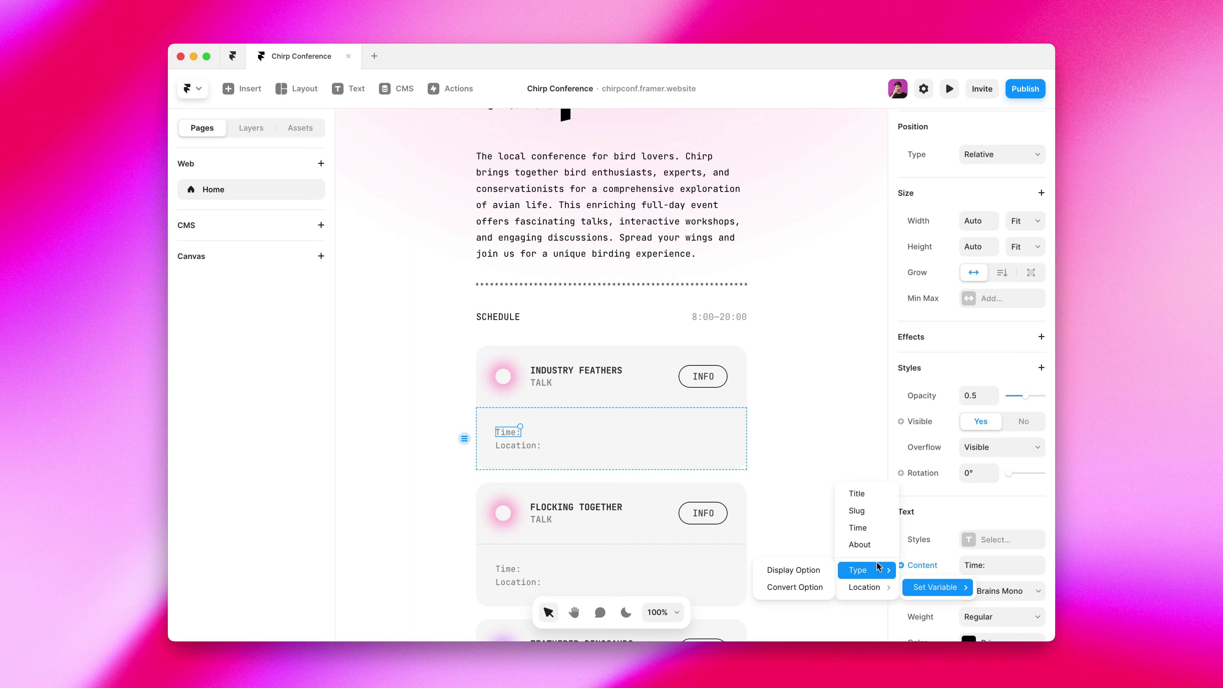
{"action": "left_click", "coordinate": [871, 529]}
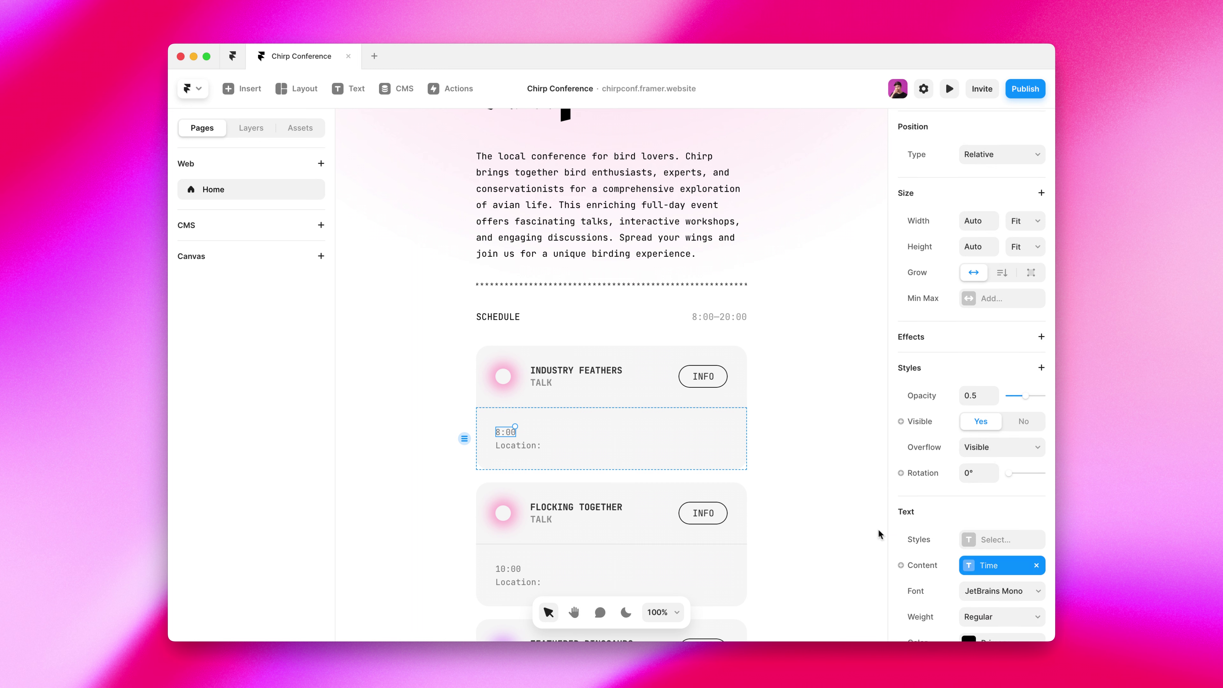
{"action": "left_click", "coordinate": [920, 566]}
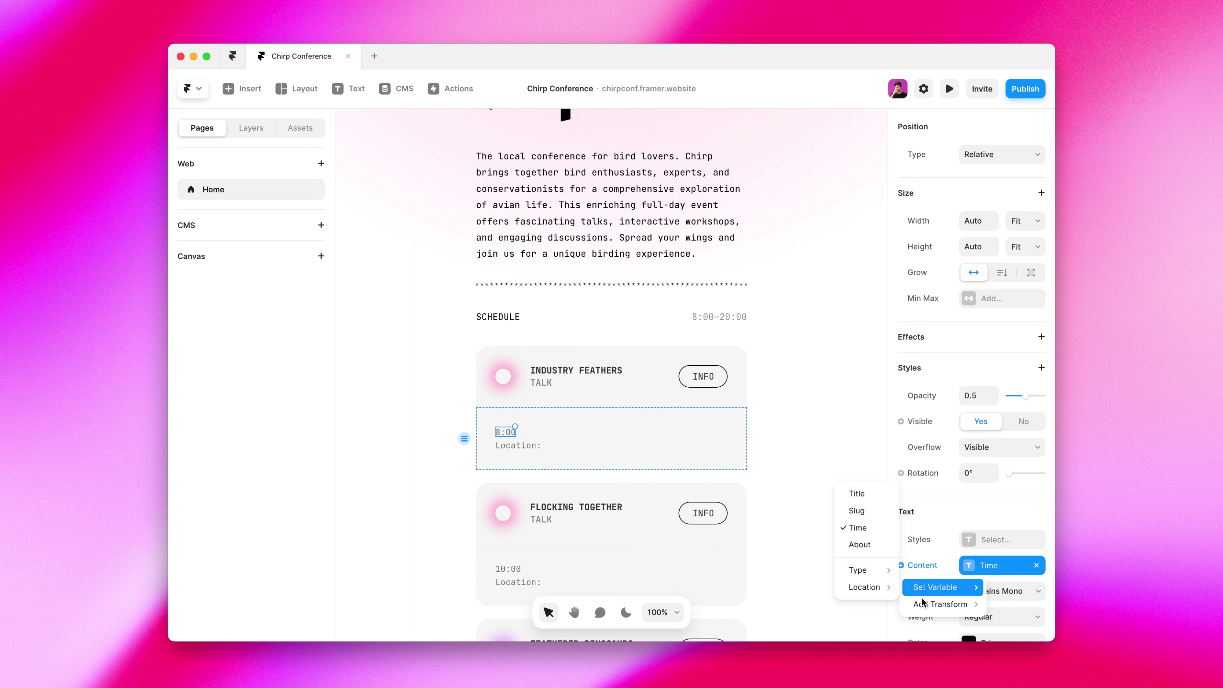
{"action": "mouse_move", "coordinate": [939, 604]}
{"action": "left_click", "coordinate": [872, 605]}
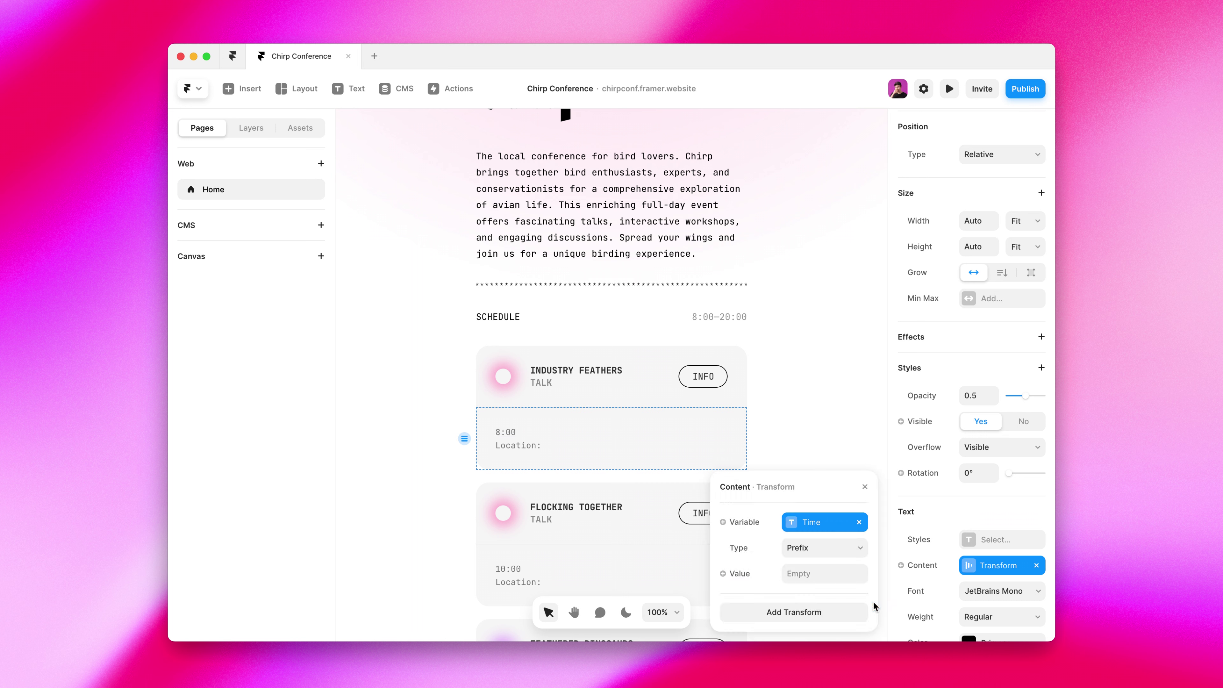
{"action": "left_click", "coordinate": [819, 574]}
{"action": "type", "text": "Time:"}
Bind the Location label to the Location option name with prefix 'Location:'.
{"action": "left_click", "coordinate": [526, 447]}
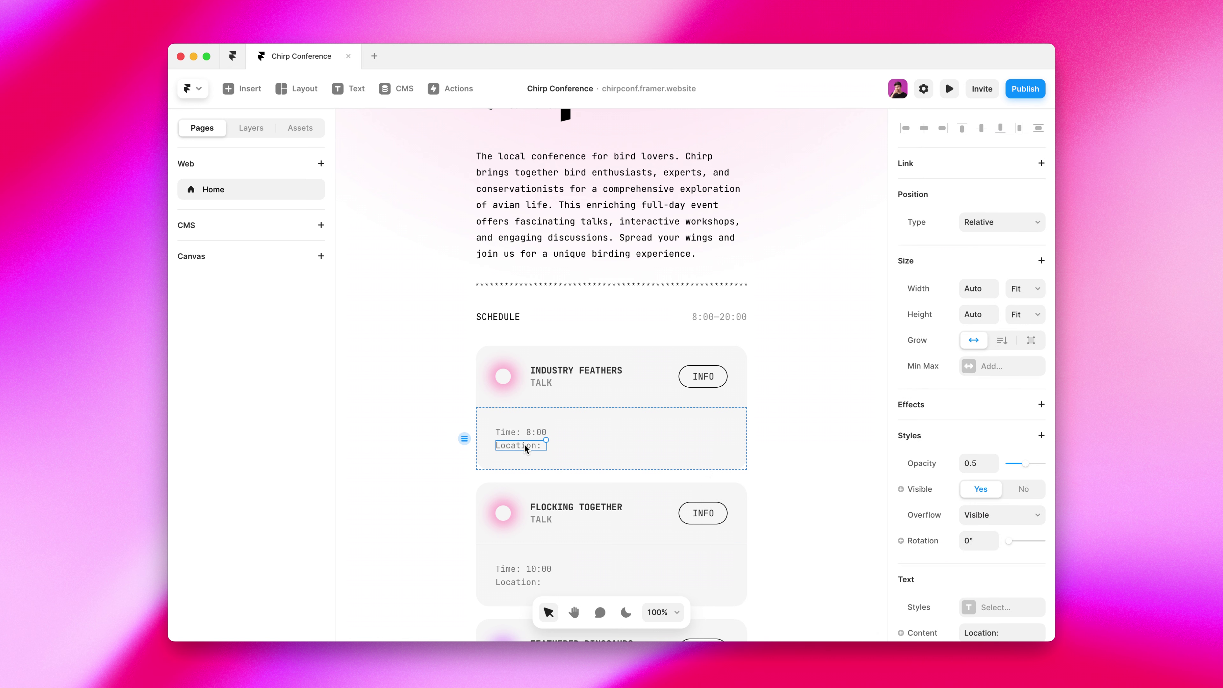
{"action": "scroll", "coordinate": [927, 621], "scroll_direction": "down", "scroll_amount": 1}
{"action": "left_click", "coordinate": [930, 612]}
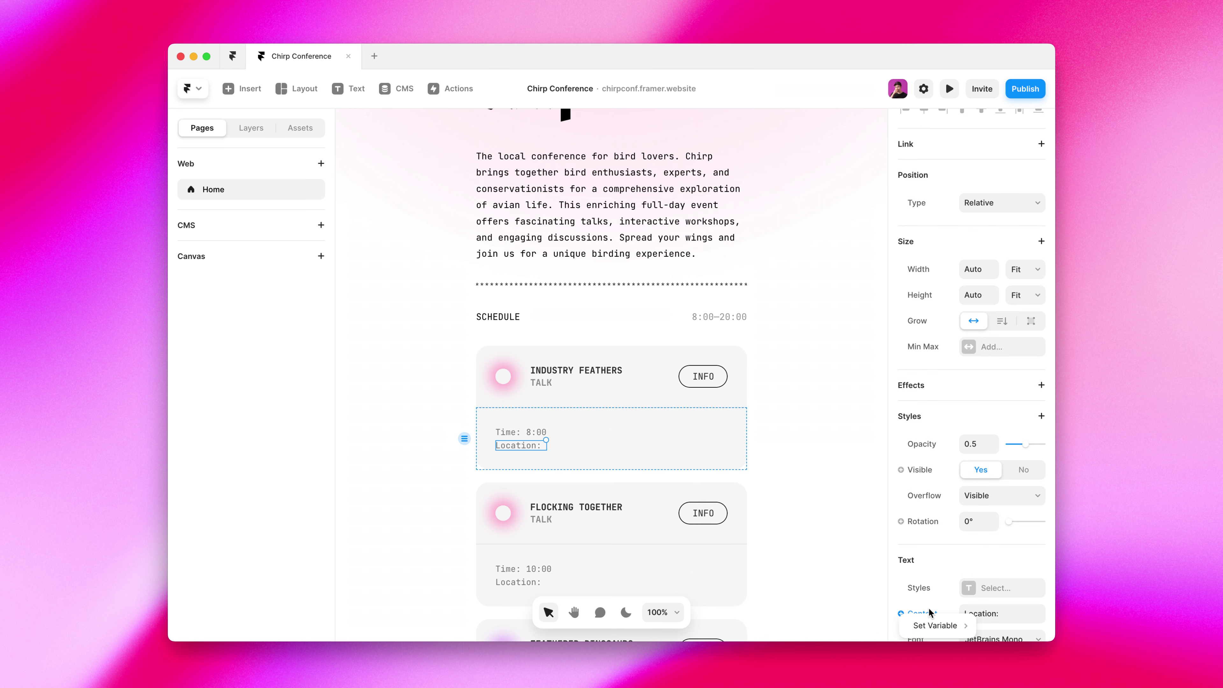
{"action": "mouse_move", "coordinate": [931, 625]}
{"action": "mouse_move", "coordinate": [879, 629]}
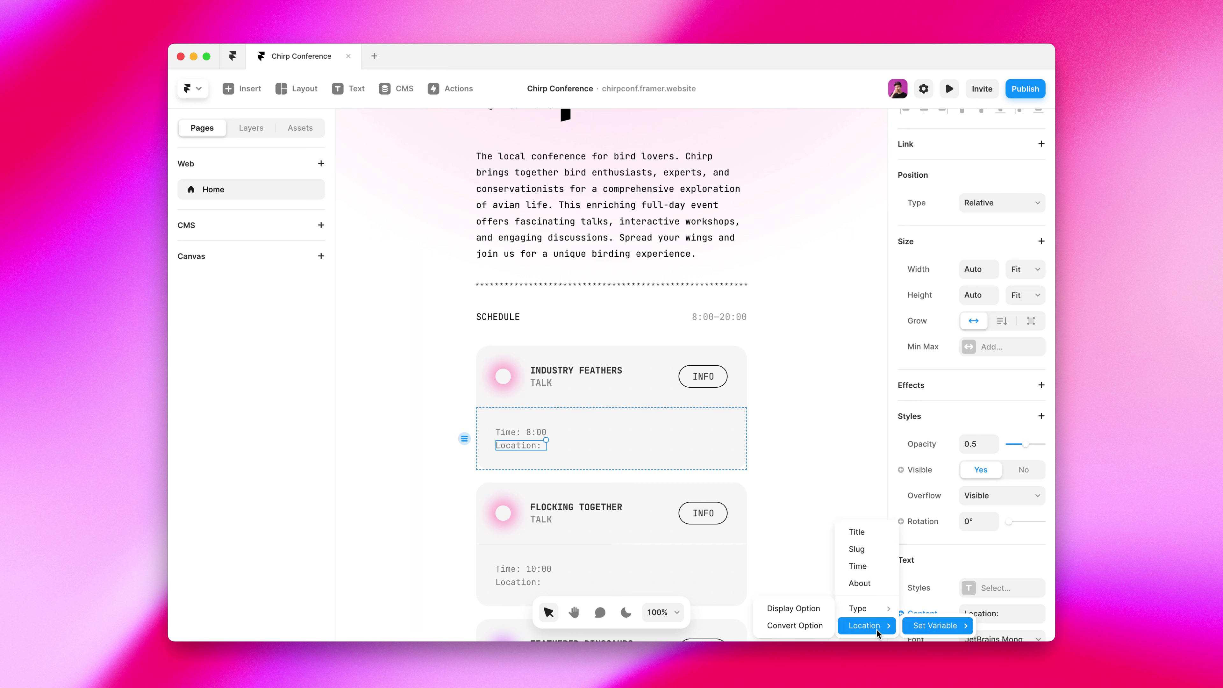
{"action": "left_click", "coordinate": [813, 609]}
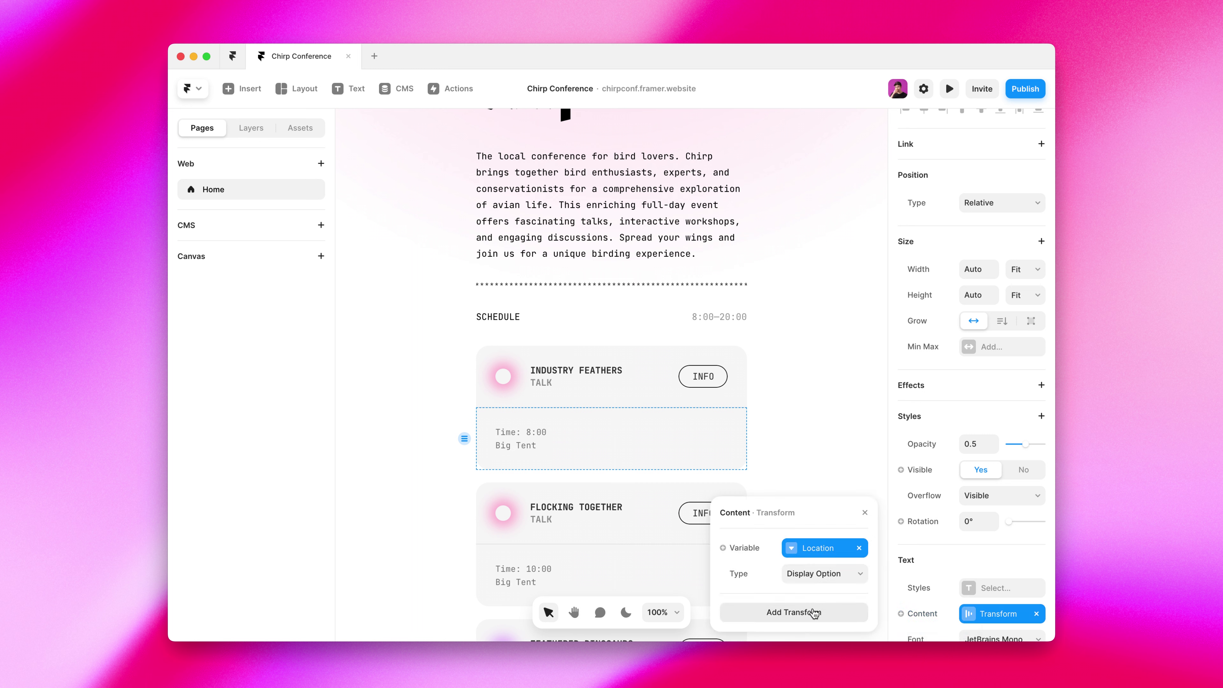
{"action": "left_click", "coordinate": [815, 611]}
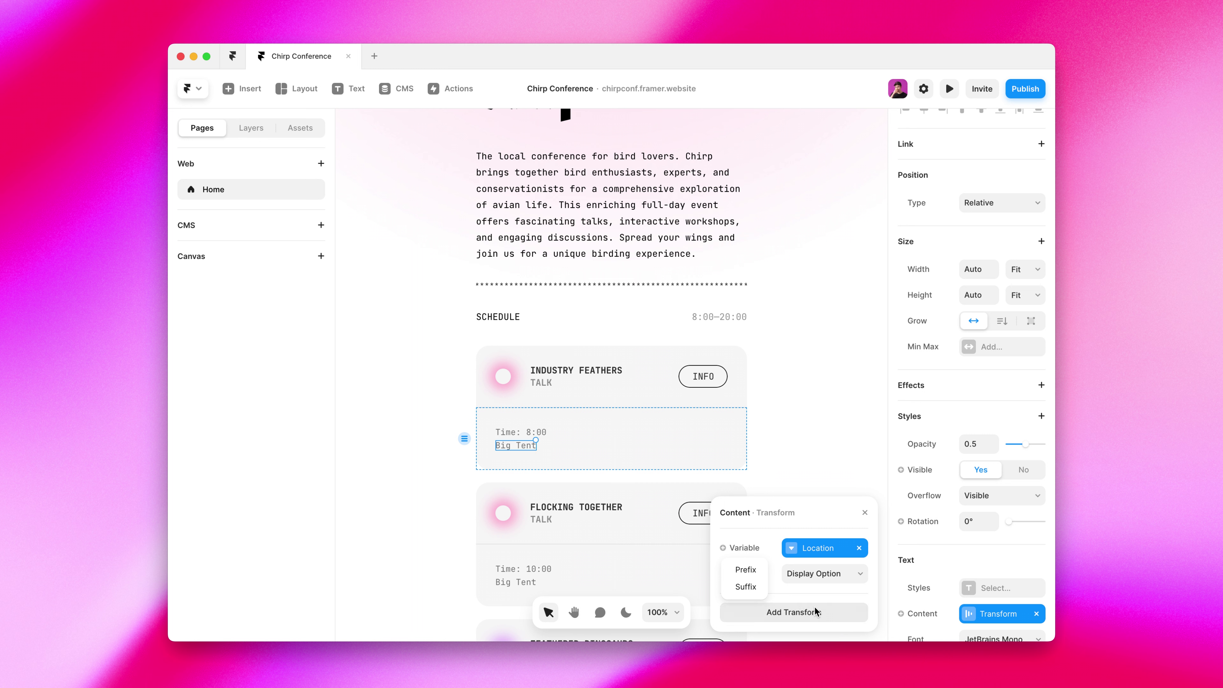
{"action": "left_click", "coordinate": [747, 570]}
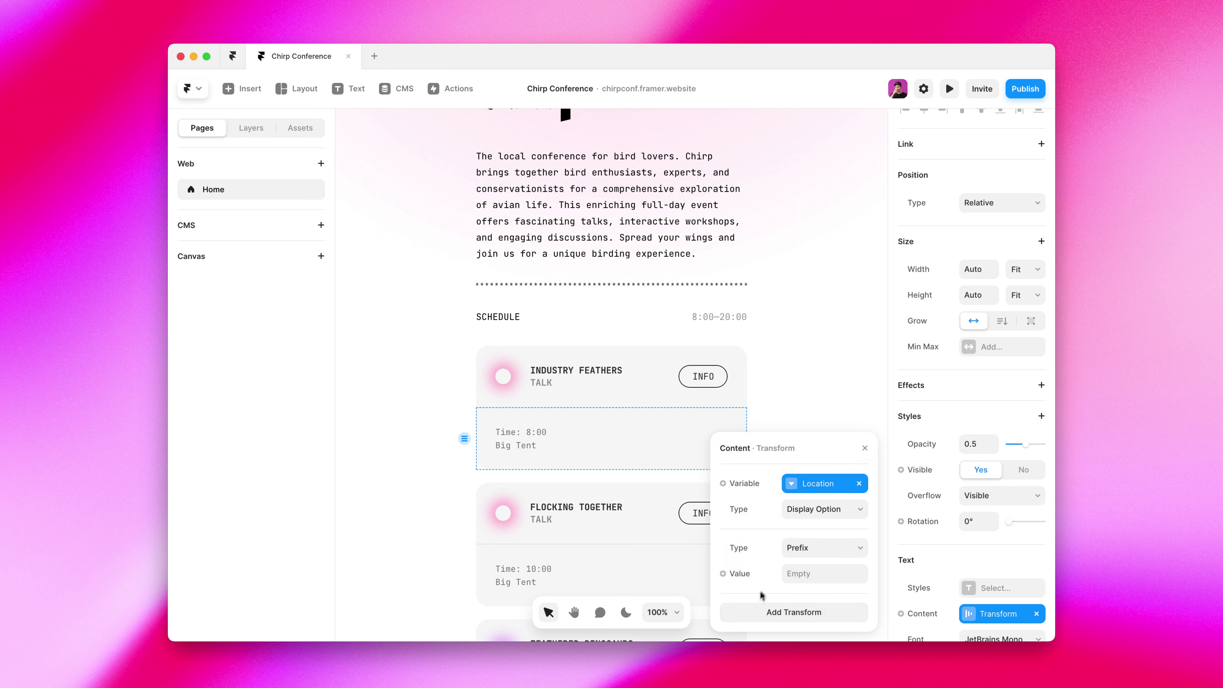
{"action": "left_click", "coordinate": [804, 574]}
{"action": "type", "text": "Location:"}
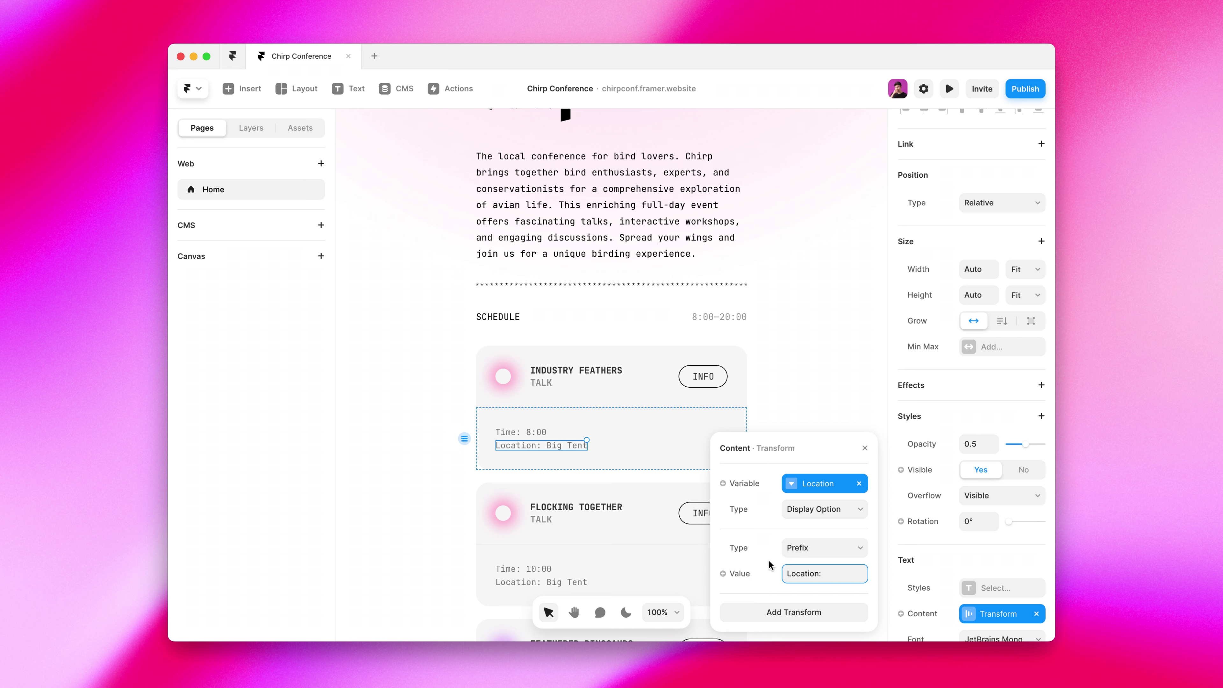
{"action": "left_click", "coordinate": [865, 449]}
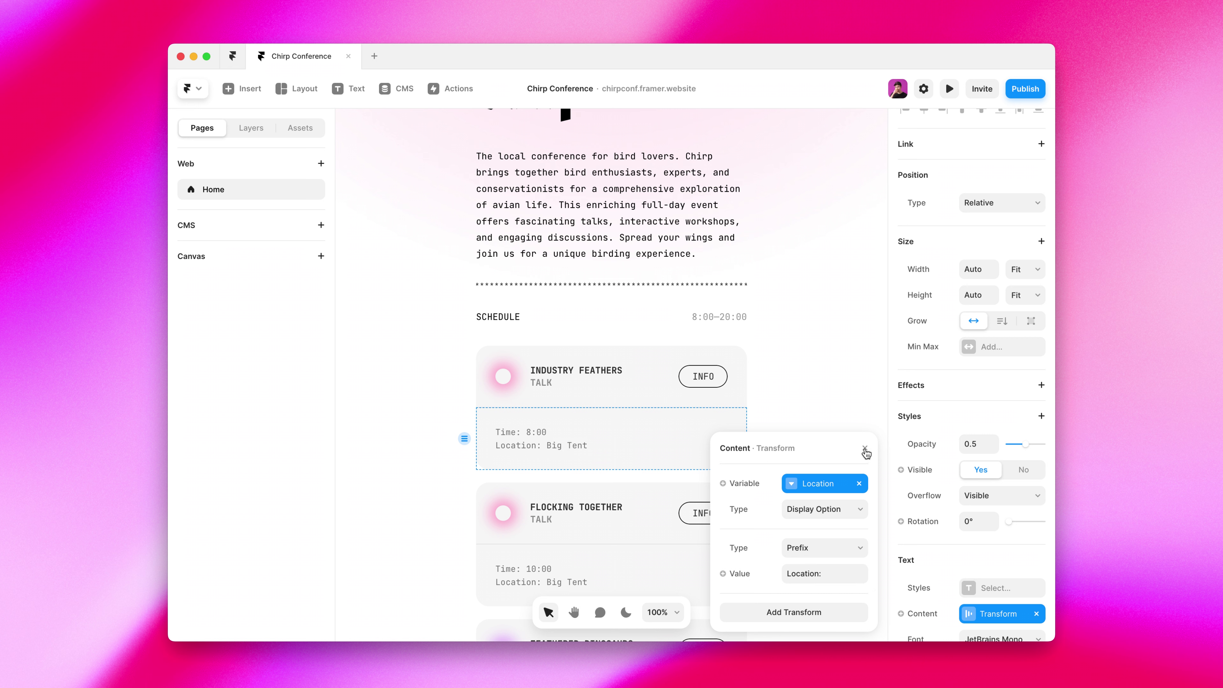
Duplicate the 'Location: Big Tent' text and arrange both copies side by side horizontally.
{"action": "left_click", "coordinate": [593, 464]}
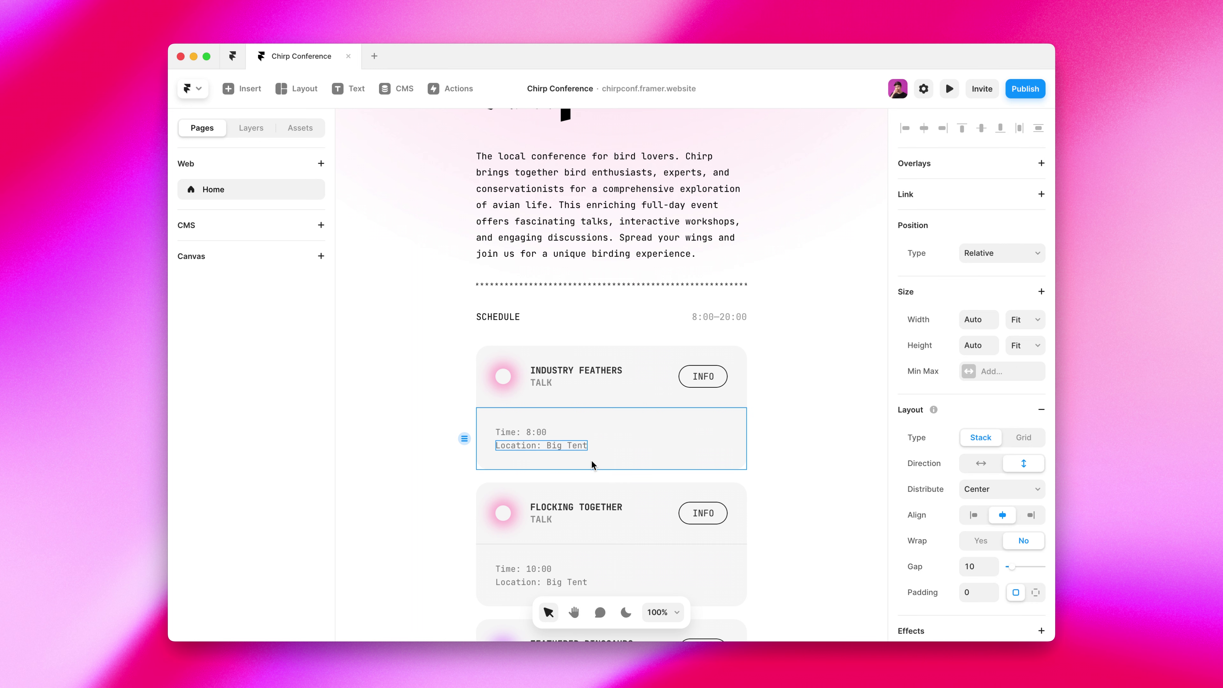
{"action": "left_click", "coordinate": [581, 448]}
{"action": "key", "text": "super+d"}
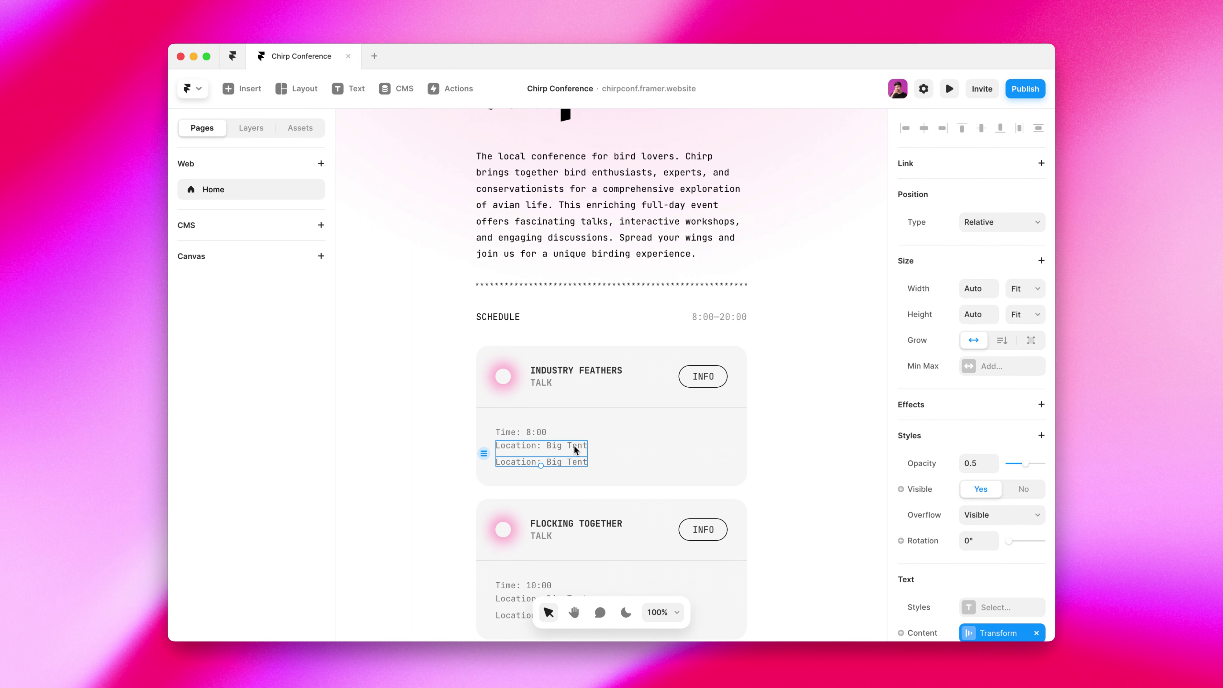
{"action": "left_click", "coordinate": [576, 452]}
{"action": "left_click", "coordinate": [980, 463]}
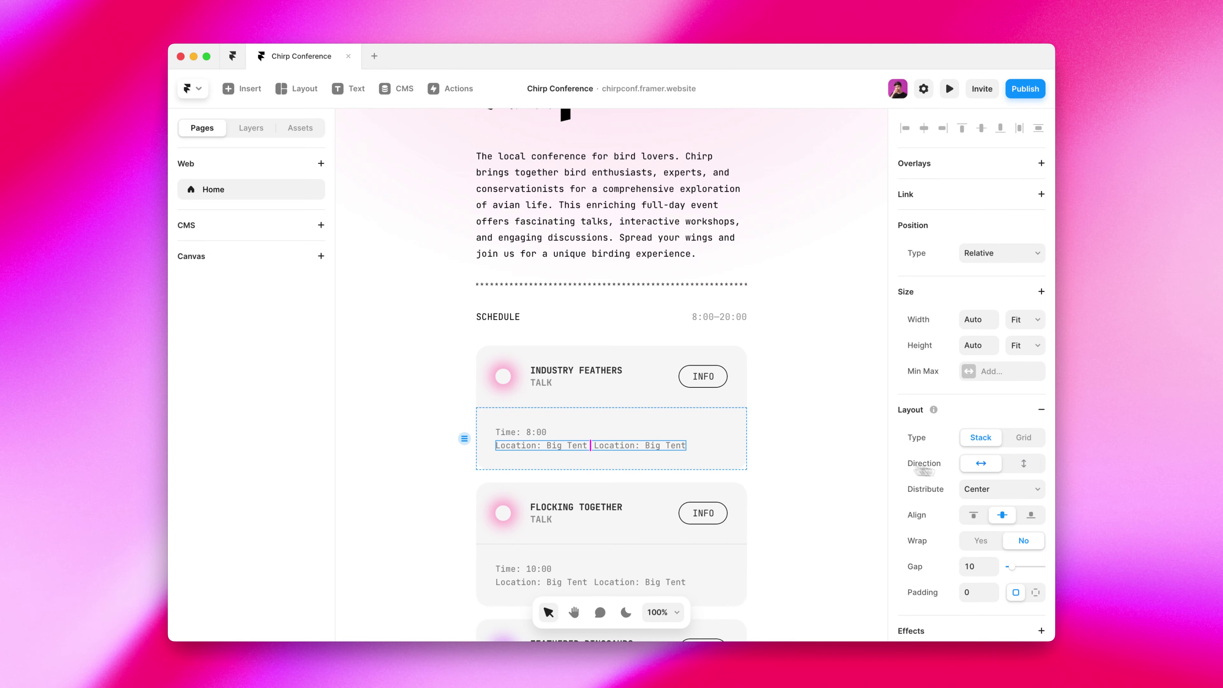
Bind the copied text's content to Location using a Convert Option transform.
{"action": "left_click", "coordinate": [645, 444]}
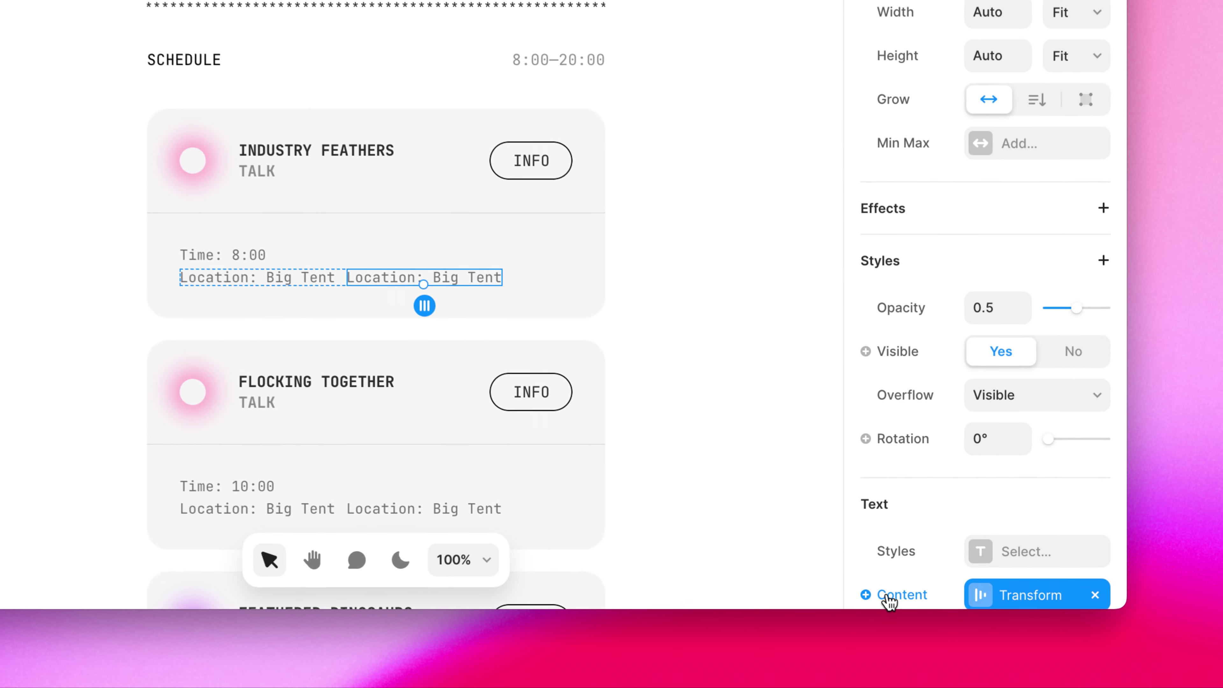
{"action": "left_click", "coordinate": [899, 597]}
{"action": "mouse_move", "coordinate": [926, 556]}
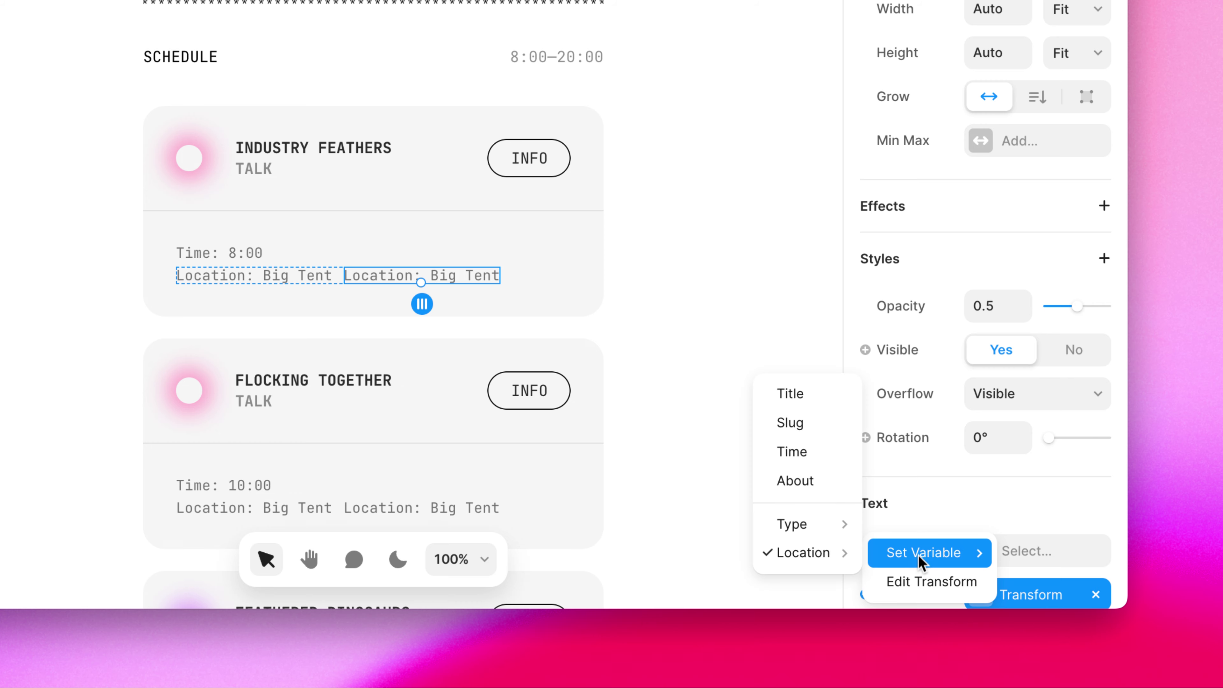
{"action": "mouse_move", "coordinate": [830, 559]}
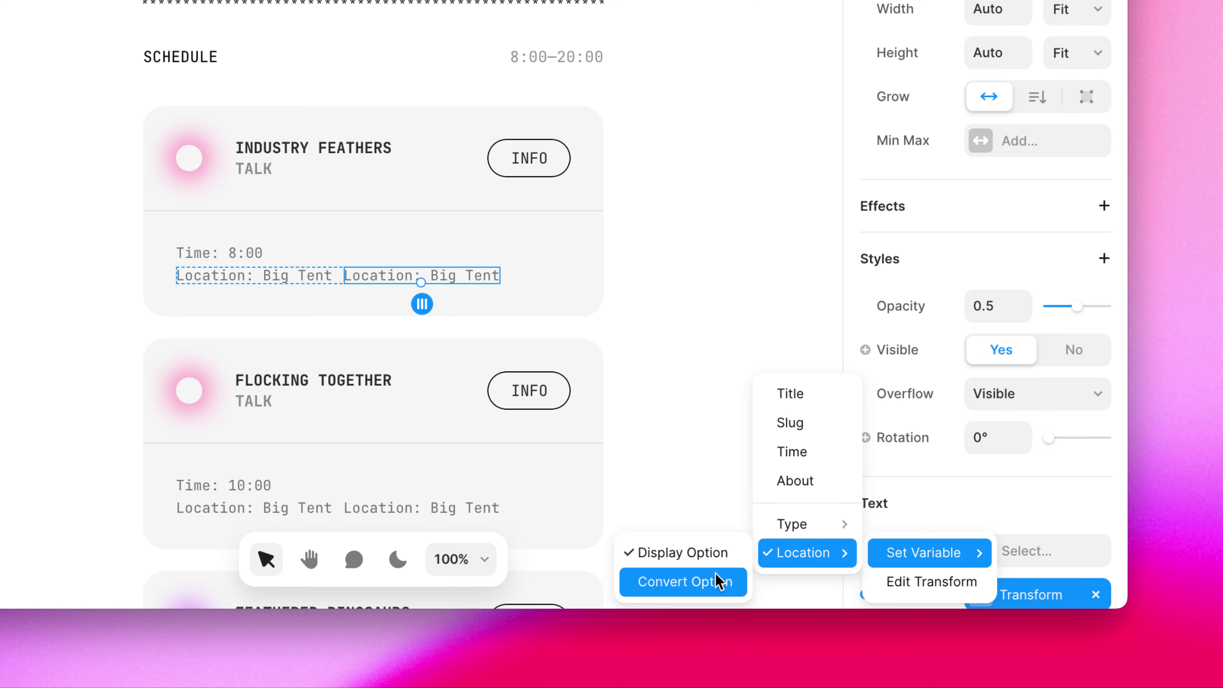
{"action": "left_click", "coordinate": [718, 583]}
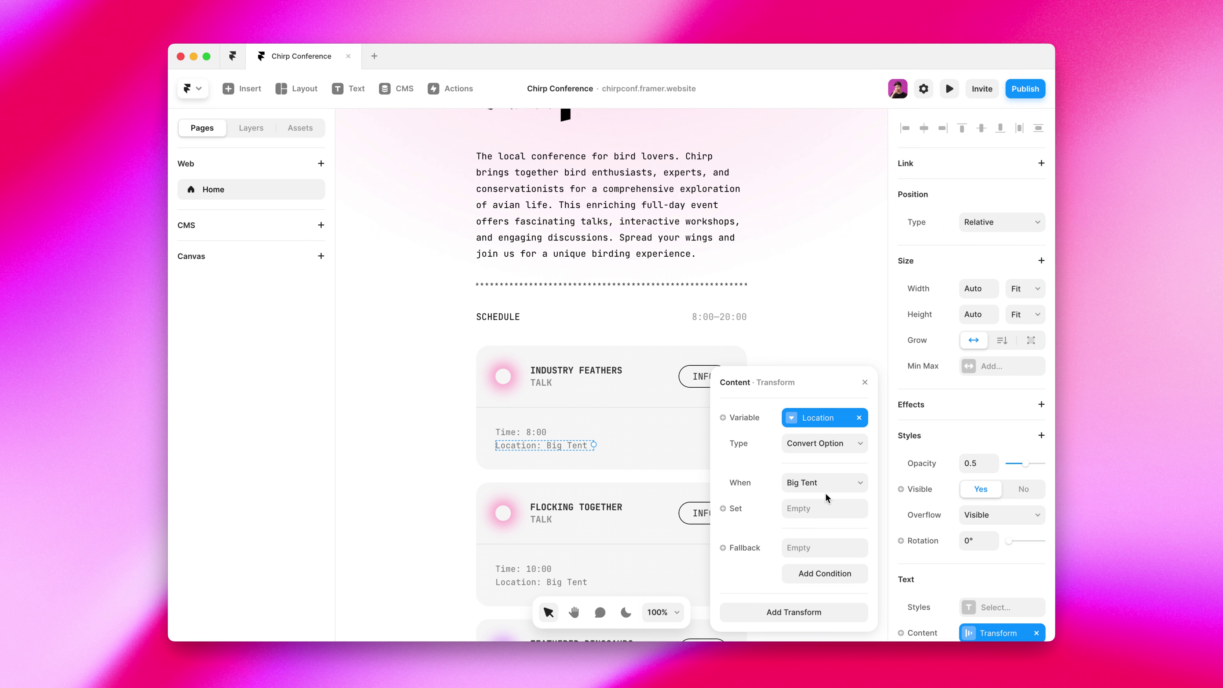
Set location capacities: Big Tent 200, Rolling Meadows 500, Cheerful Cave 50.
{"action": "left_click", "coordinate": [810, 510]}
{"action": "type", "text": "200"}
{"action": "left_click", "coordinate": [800, 578]}
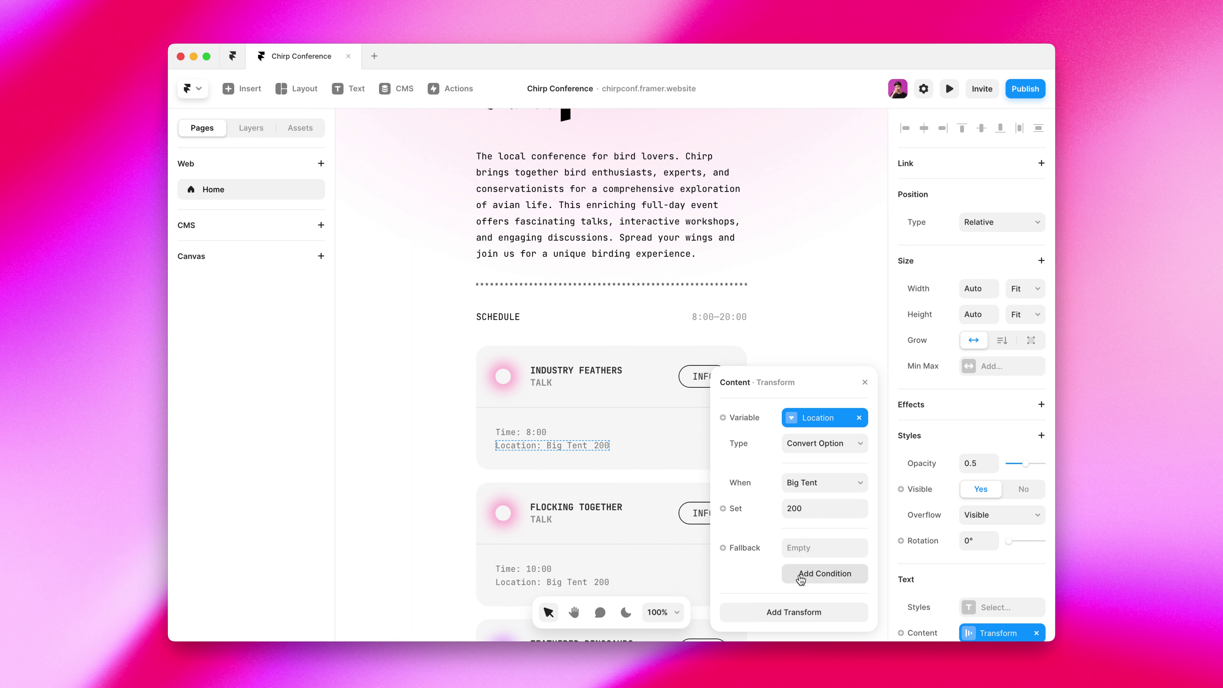
{"action": "left_click", "coordinate": [815, 510]}
{"action": "type", "text": "500"}
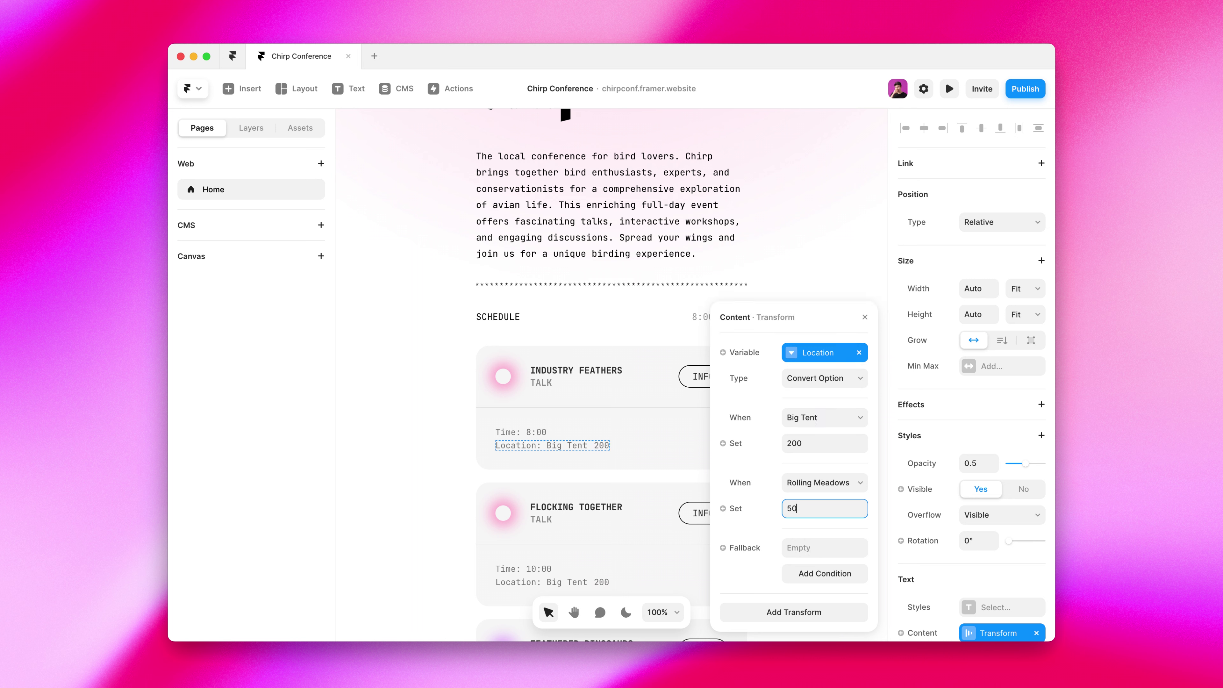
{"action": "left_click", "coordinate": [832, 575]}
{"action": "left_click", "coordinate": [830, 531]}
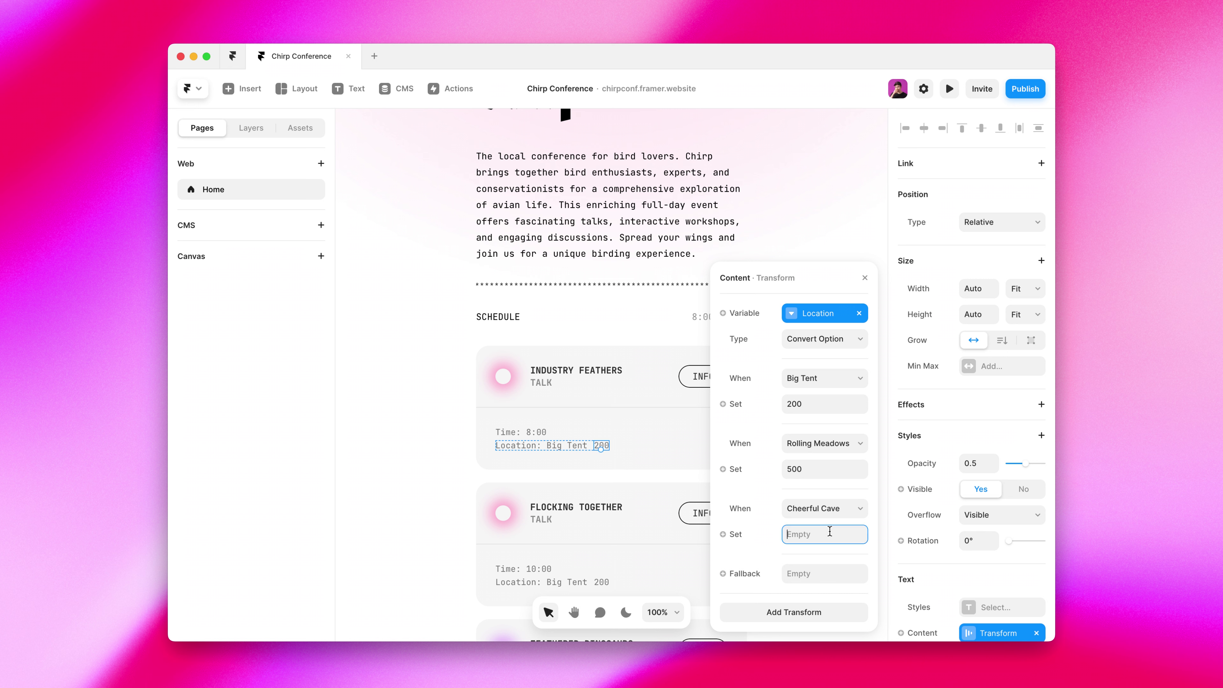
{"action": "type", "text": "50"}
Add a prefix transform '– Capacity:' before the capacity value.
{"action": "left_click", "coordinate": [787, 615]}
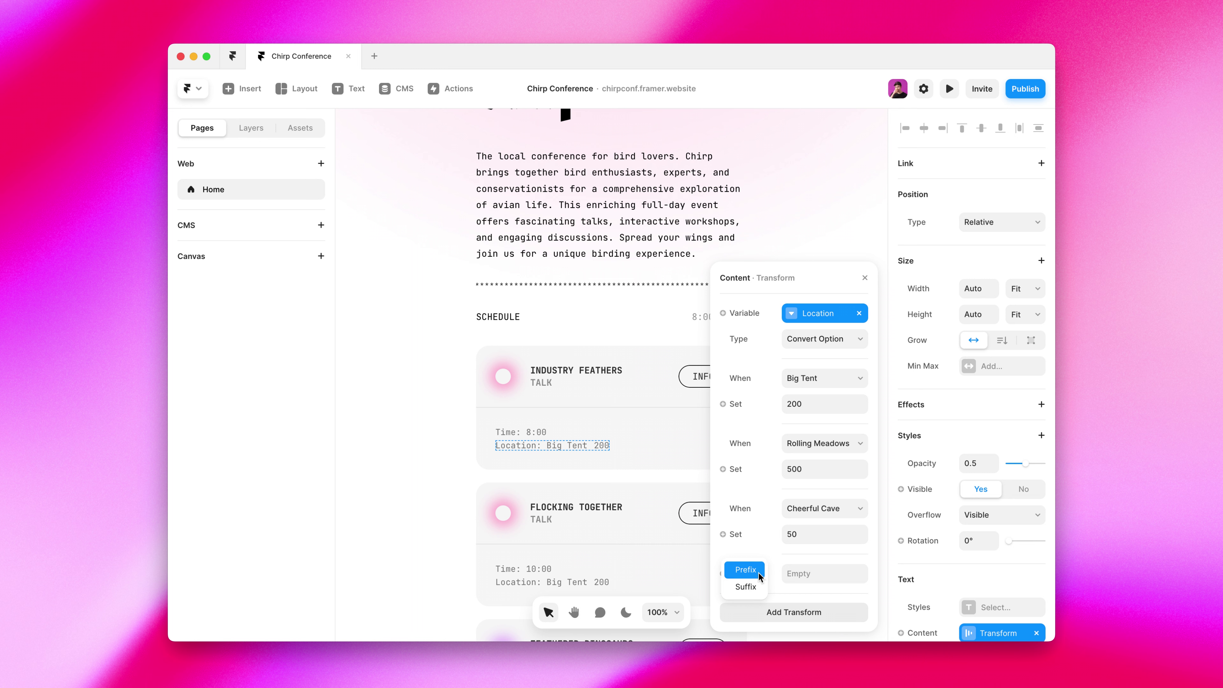
{"action": "left_click", "coordinate": [746, 570]}
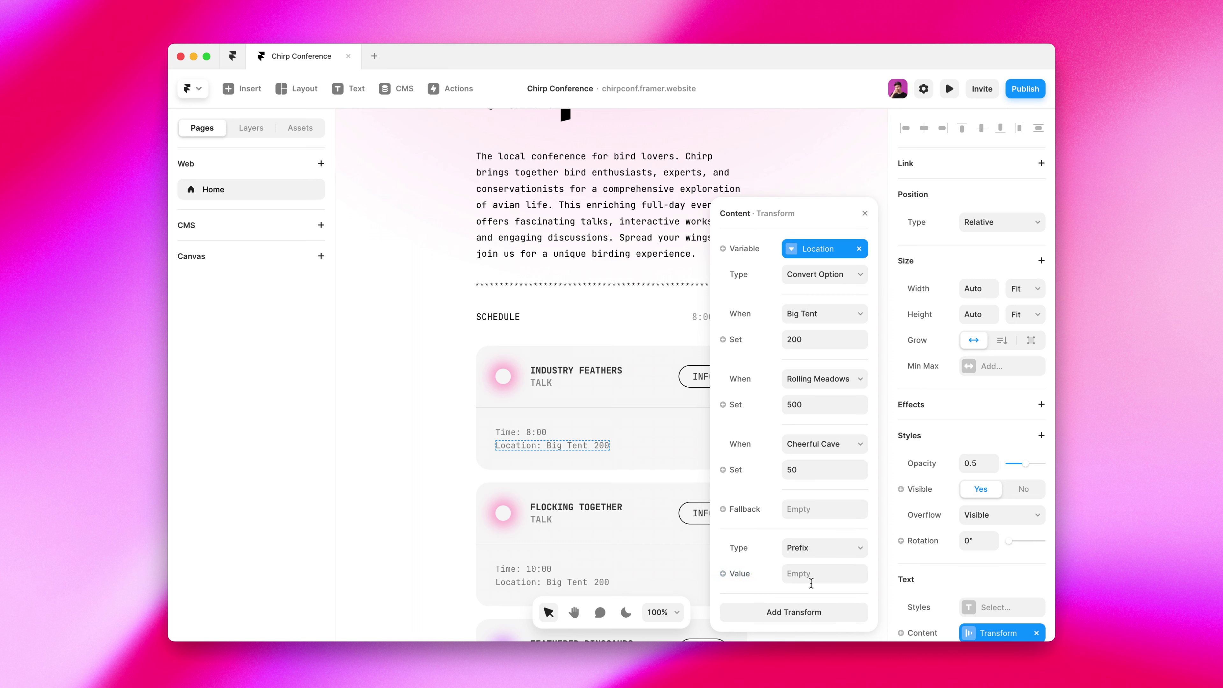
{"action": "left_click", "coordinate": [802, 576]}
{"action": "type", "text": "Capacity:"}
{"action": "key", "text": "super+Left"}
{"action": "type", "text": "–"}
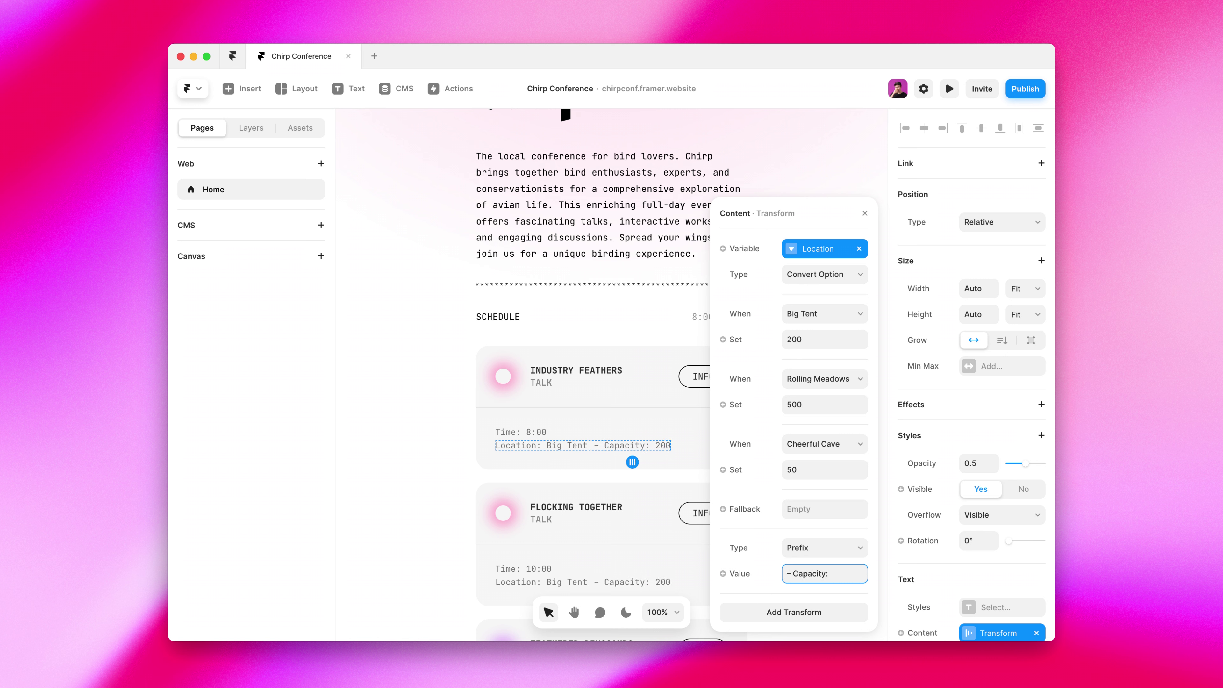
{"action": "left_click", "coordinate": [762, 531]}
{"action": "key", "text": "Escape"}
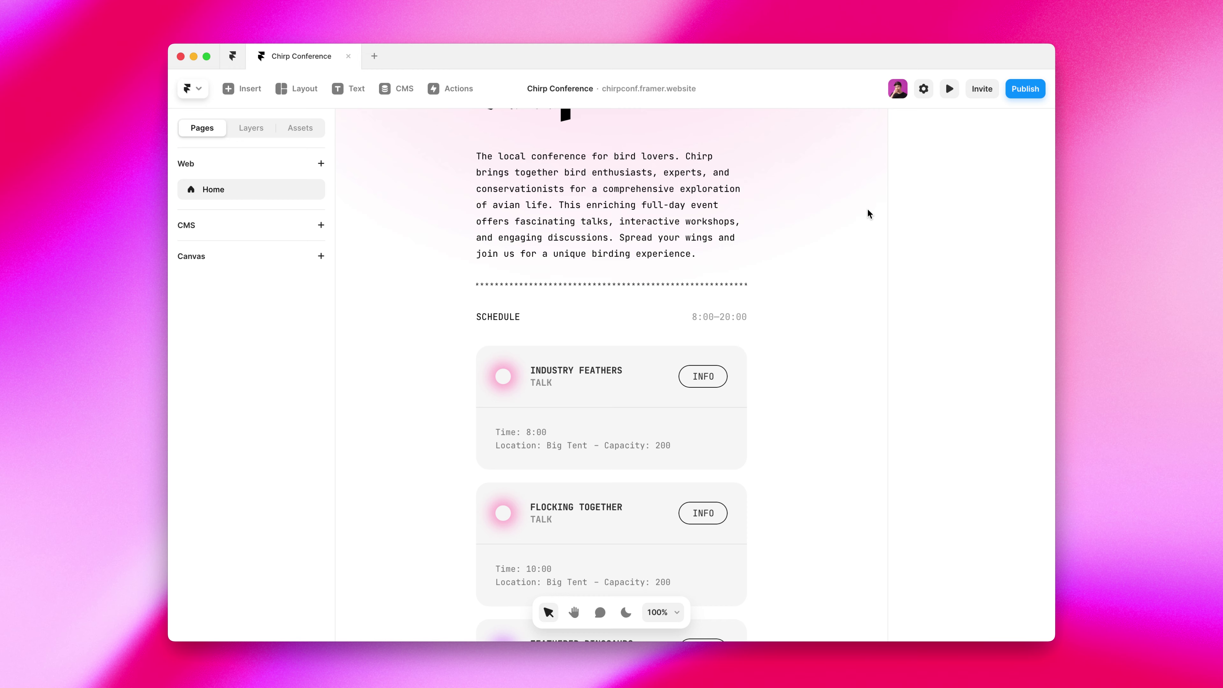
{"action": "left_click", "coordinate": [949, 88]}
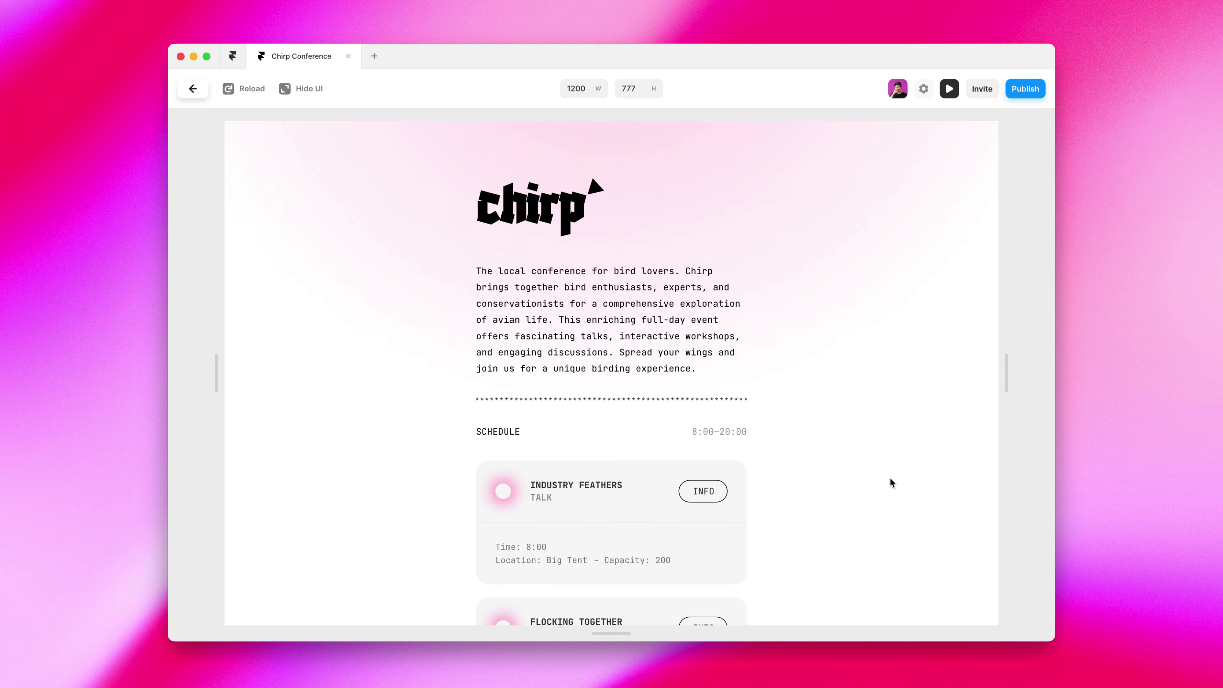
{"action": "scroll", "coordinate": [890, 479], "scroll_direction": "down", "scroll_amount": 5}
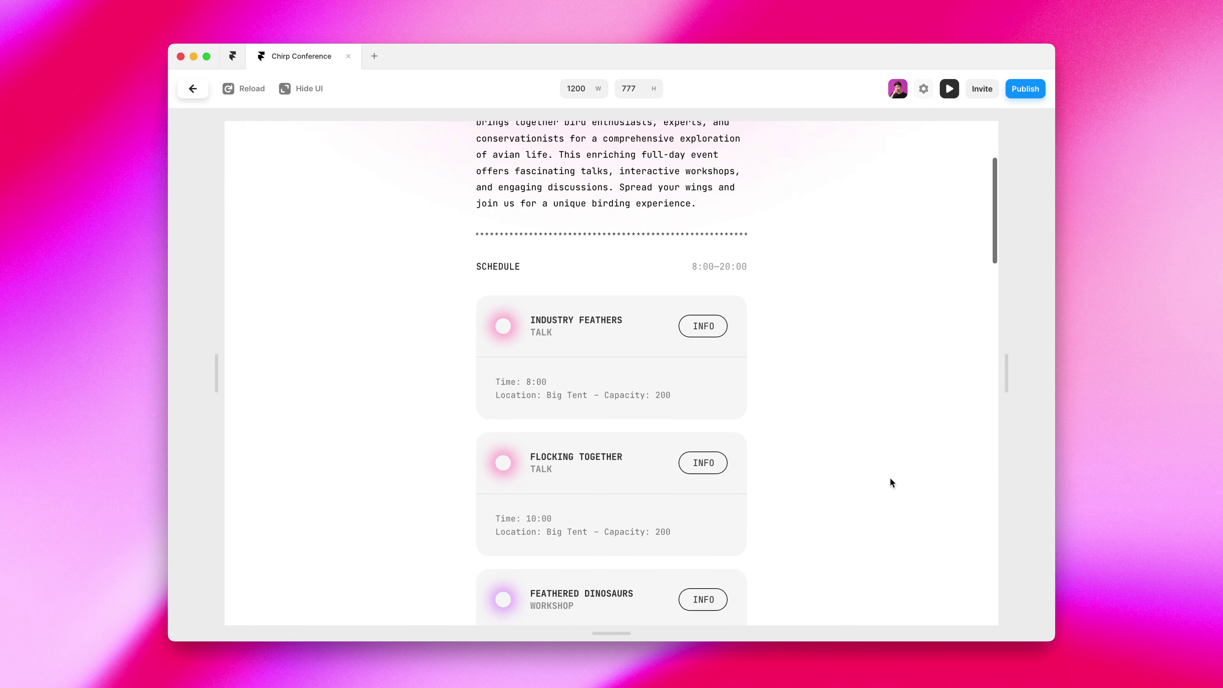
{"action": "scroll", "coordinate": [891, 479], "scroll_direction": "down", "scroll_amount": 9}
{"action": "left_click", "coordinate": [715, 428]}
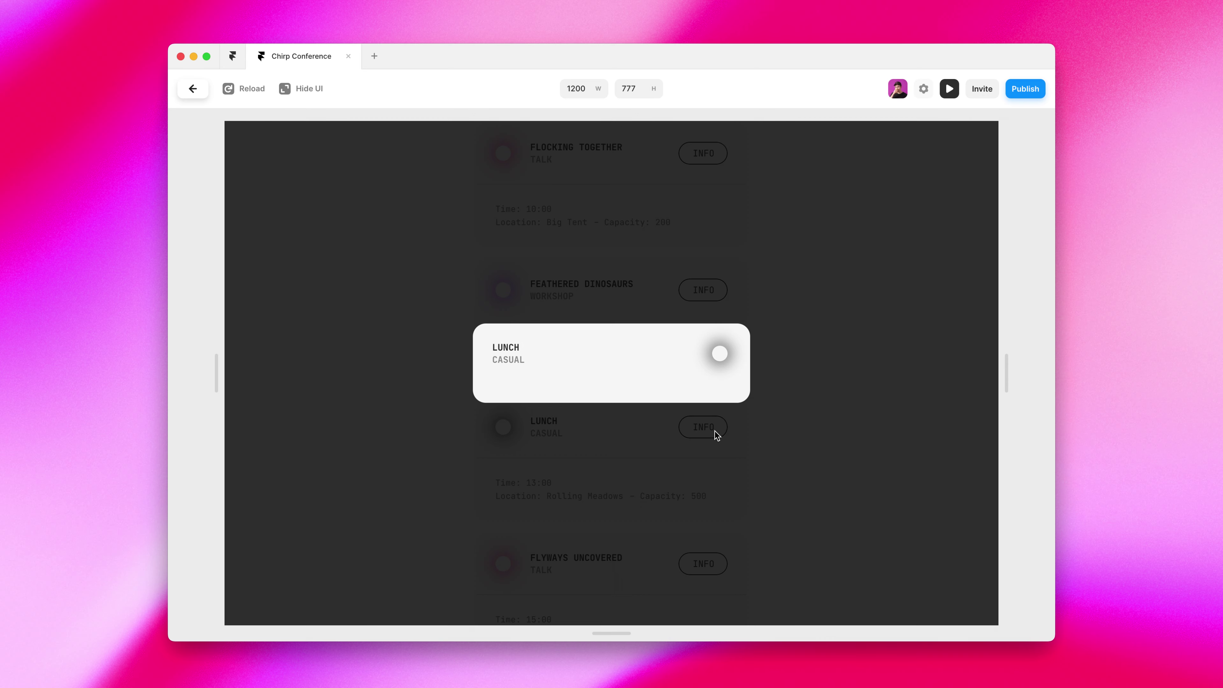
{"action": "left_click", "coordinate": [716, 433]}
{"action": "left_click", "coordinate": [711, 295]}
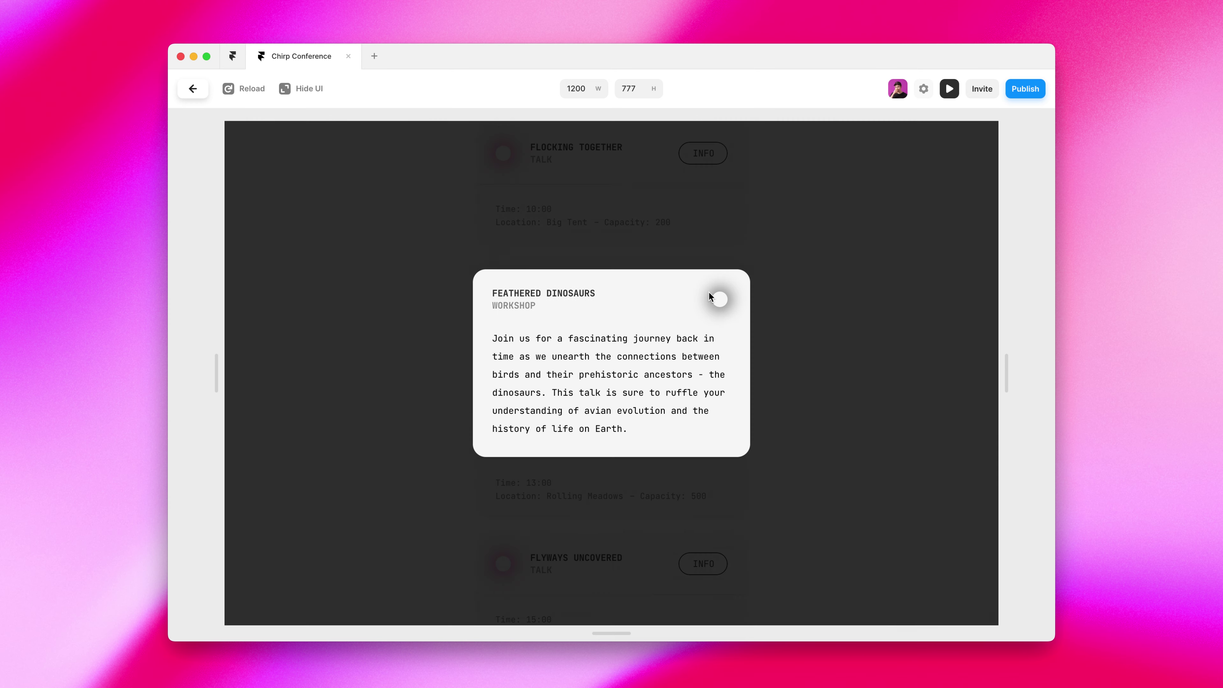
{"action": "left_click", "coordinate": [739, 256]}
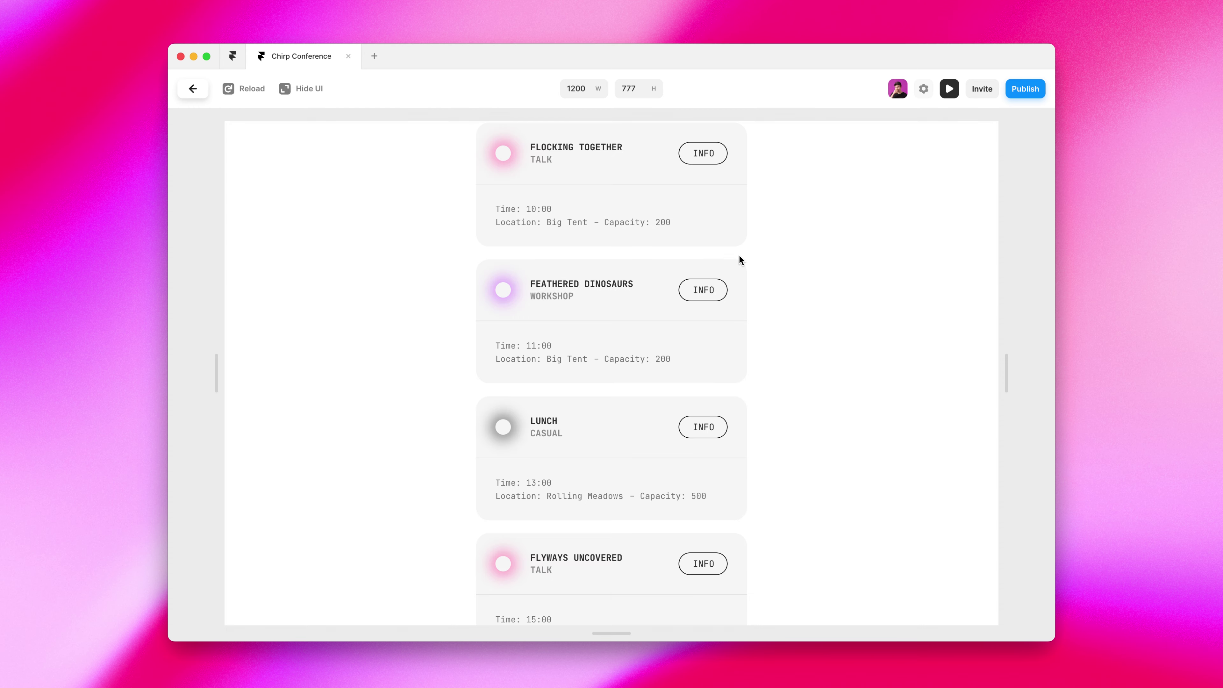
{"action": "left_click", "coordinate": [948, 89]}
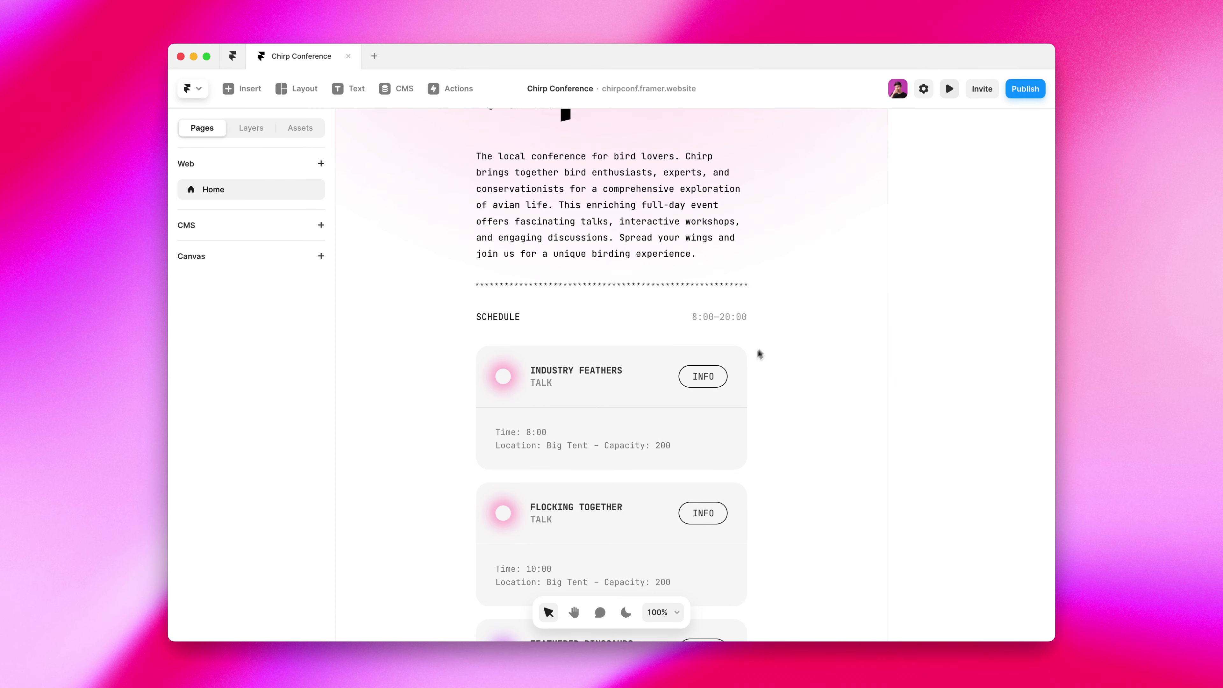
Make the first card's INFO button visible only when the CMS About field is set.
{"action": "left_click", "coordinate": [716, 381]}
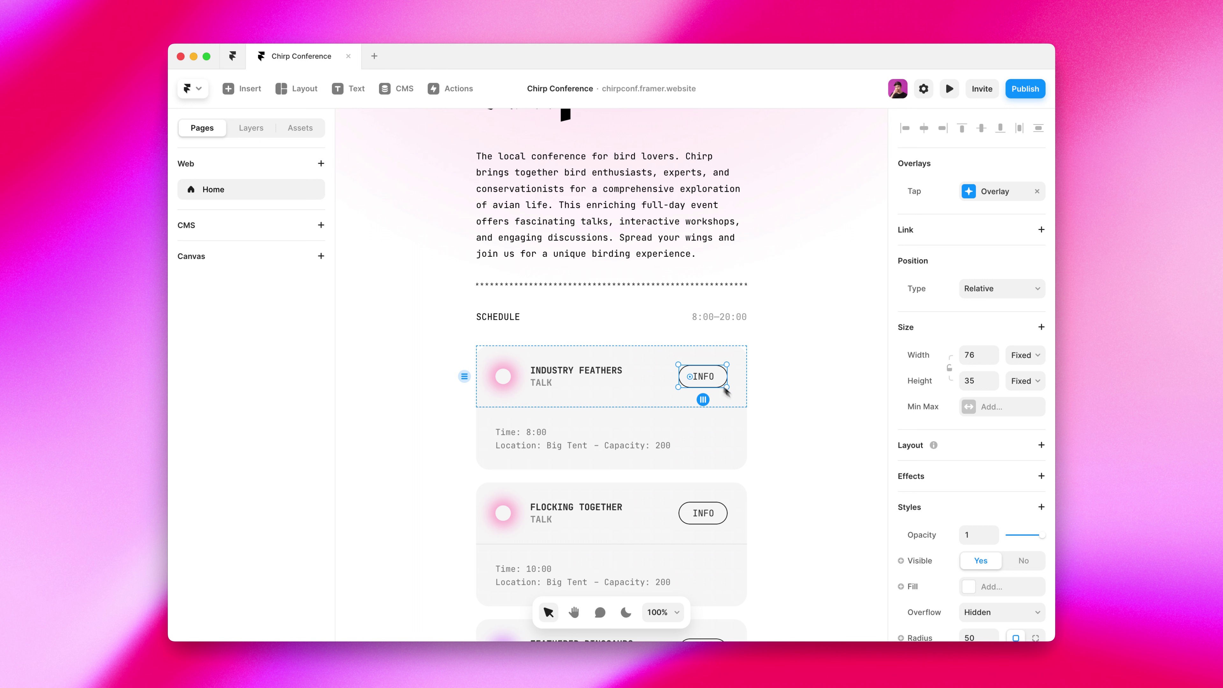
{"action": "left_click", "coordinate": [915, 562]}
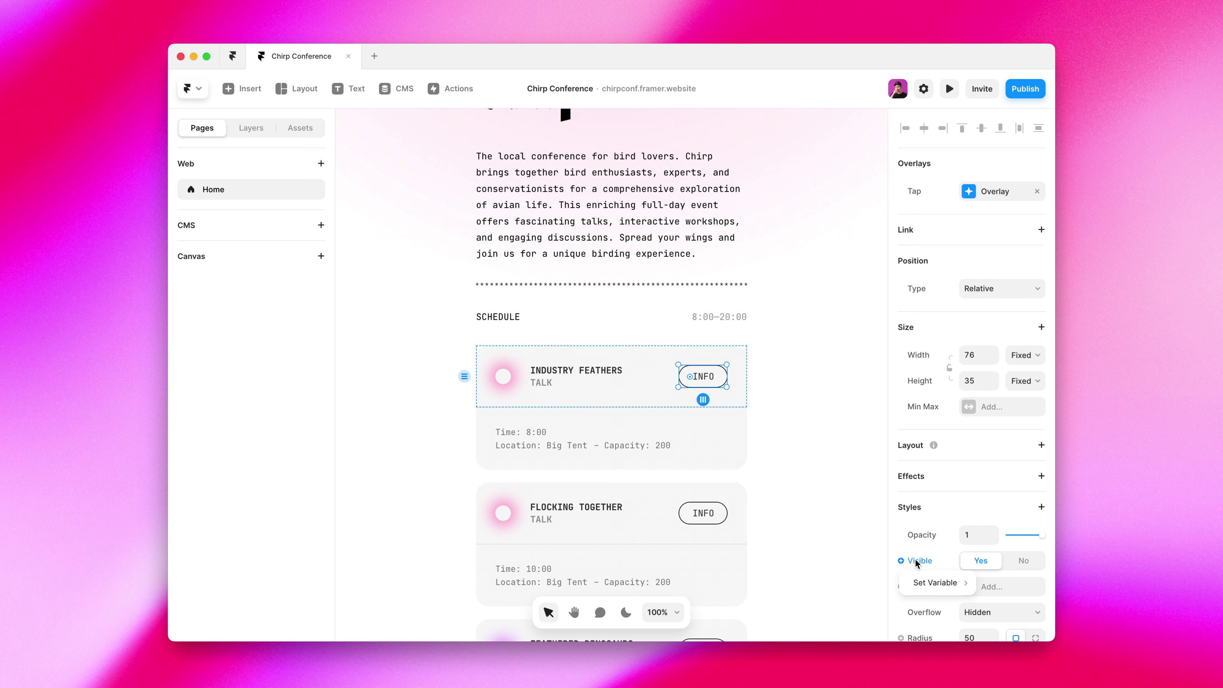
{"action": "mouse_move", "coordinate": [924, 583]}
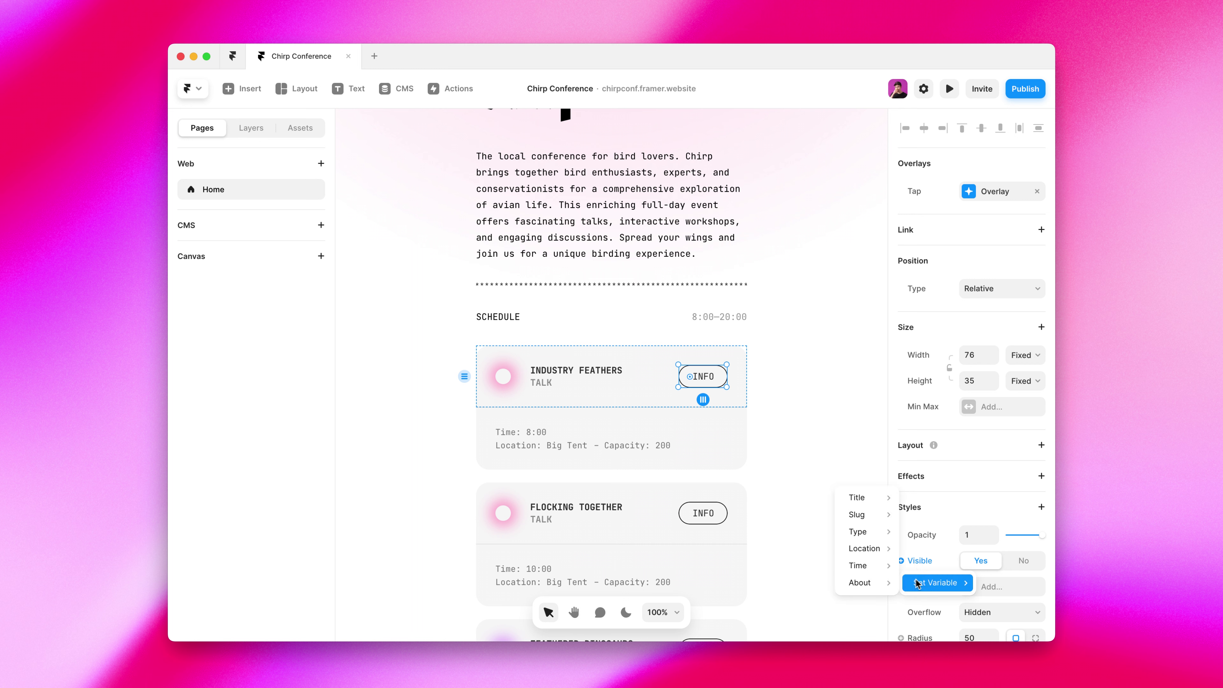
{"action": "mouse_move", "coordinate": [874, 583]}
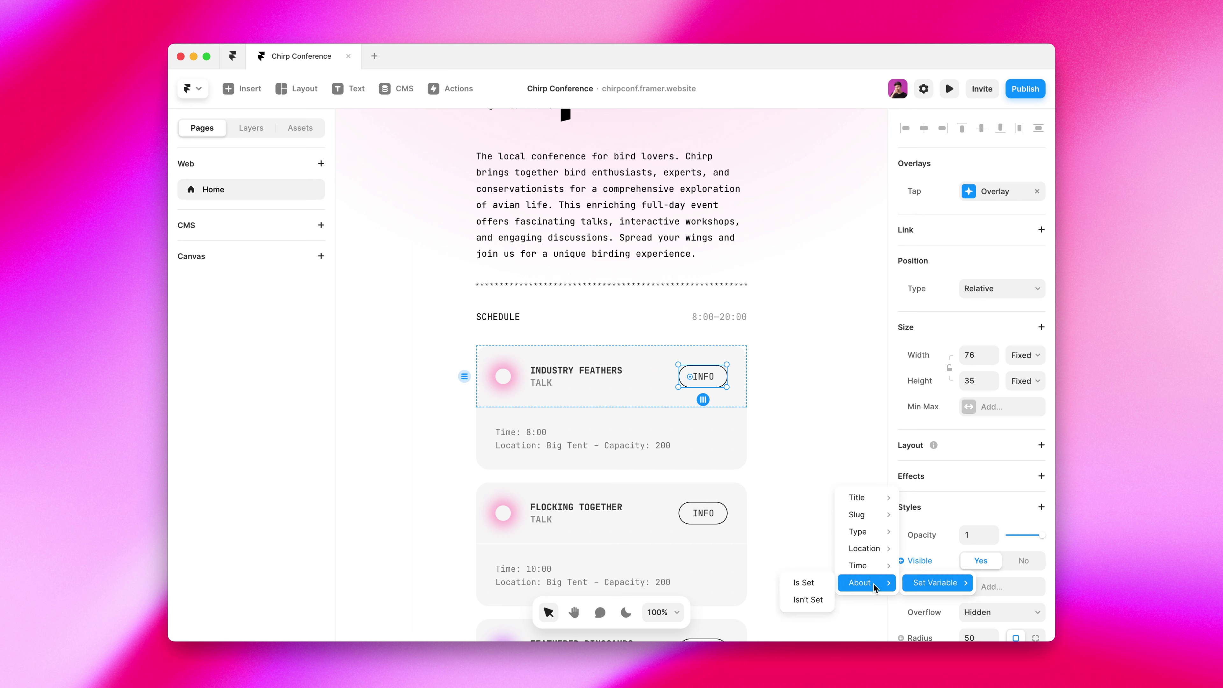
{"action": "left_click", "coordinate": [813, 582]}
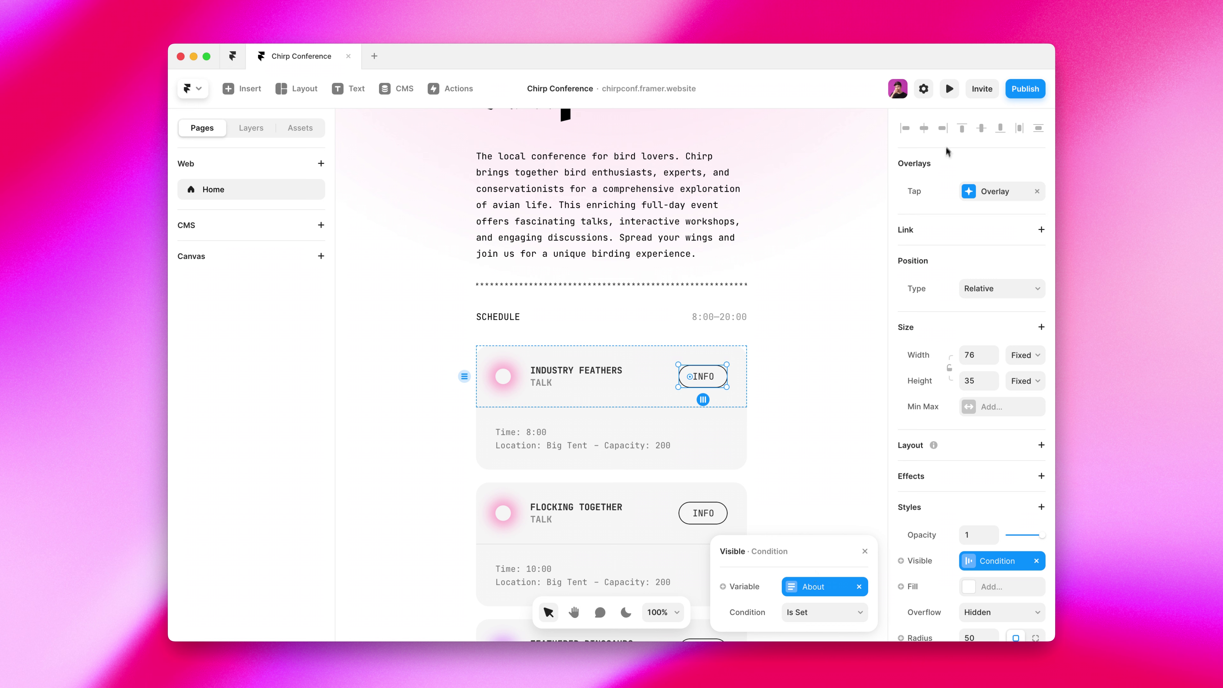
Preview the site, scroll the schedule, and open then close the Feathered Dinosaurs description.
{"action": "left_click", "coordinate": [949, 90]}
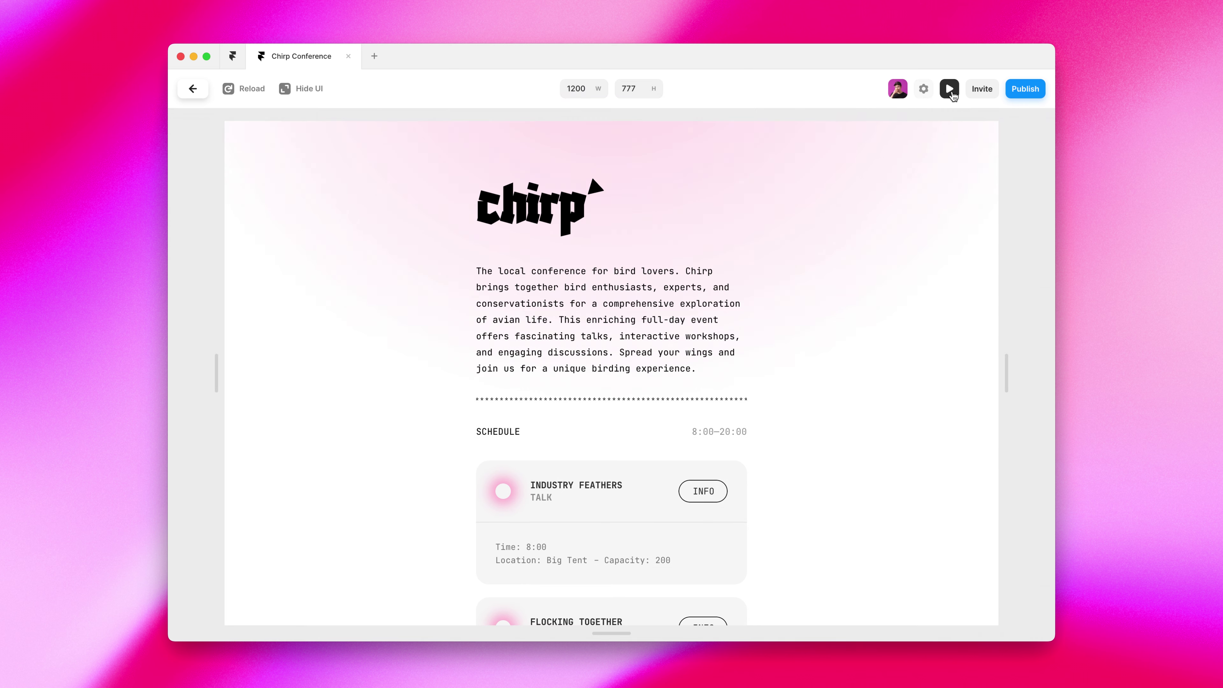
{"action": "left_click", "coordinate": [949, 90]}
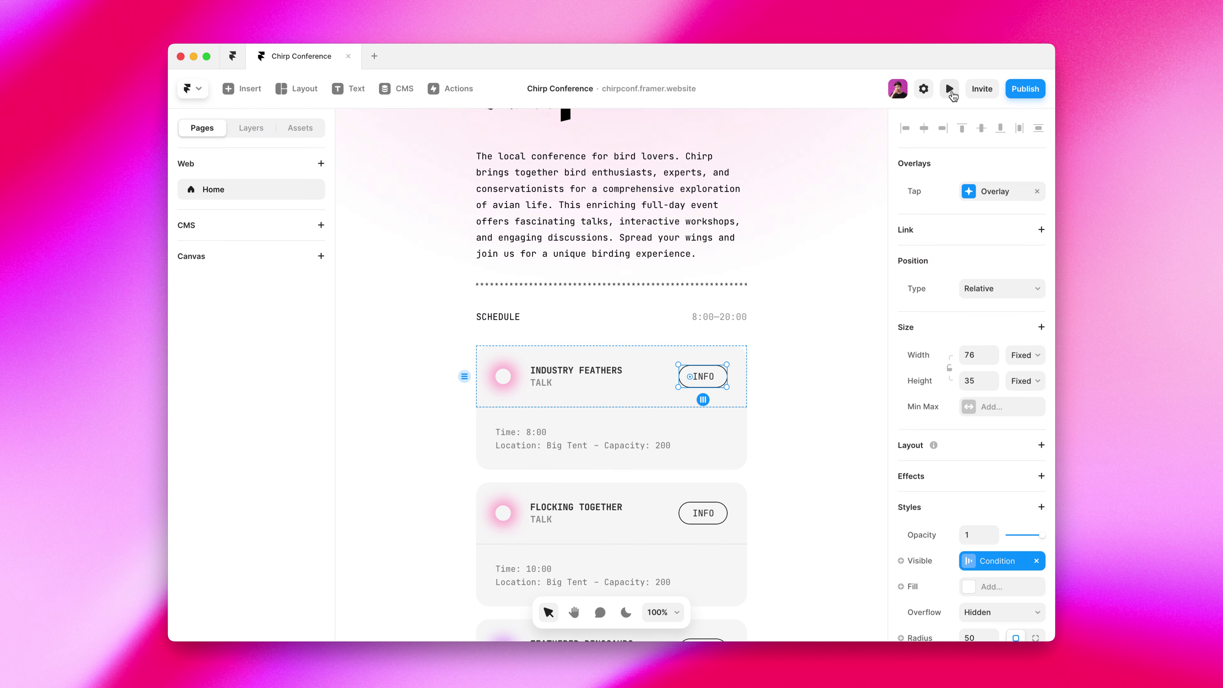
{"action": "left_click", "coordinate": [950, 90]}
{"action": "scroll", "coordinate": [875, 480], "scroll_direction": "down", "scroll_amount": 6}
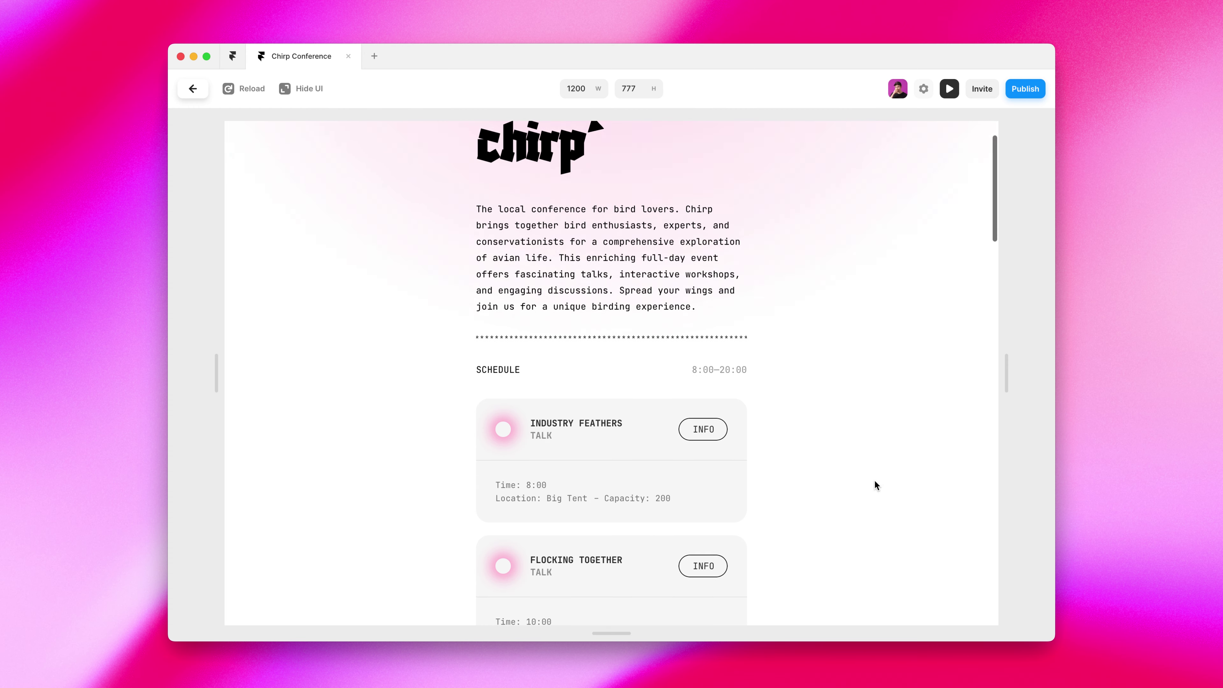
{"action": "scroll", "coordinate": [875, 484], "scroll_direction": "down", "scroll_amount": 3}
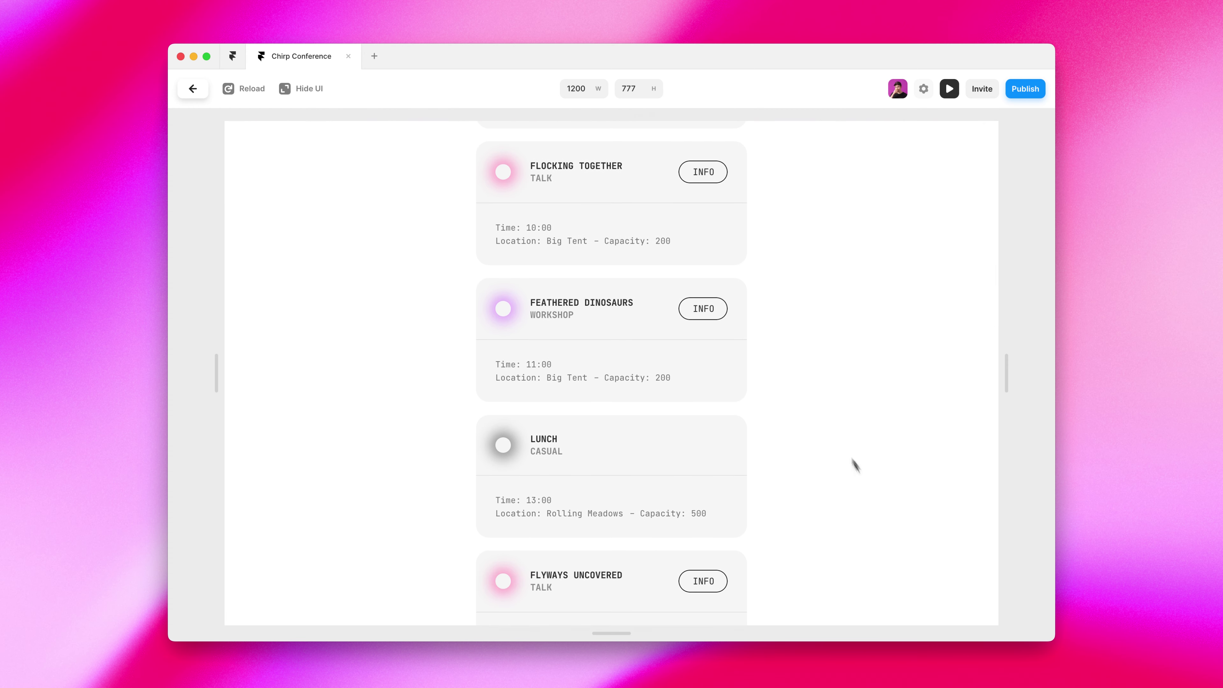
{"action": "left_click", "coordinate": [713, 314]}
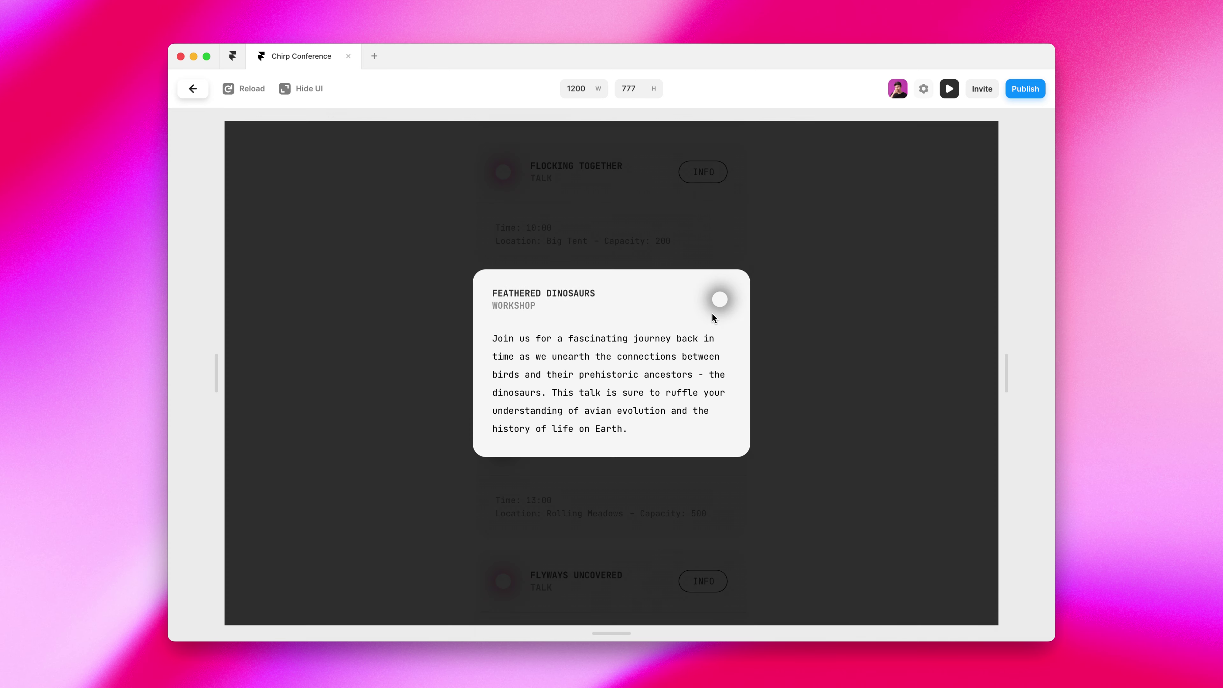
{"action": "left_click", "coordinate": [855, 346]}
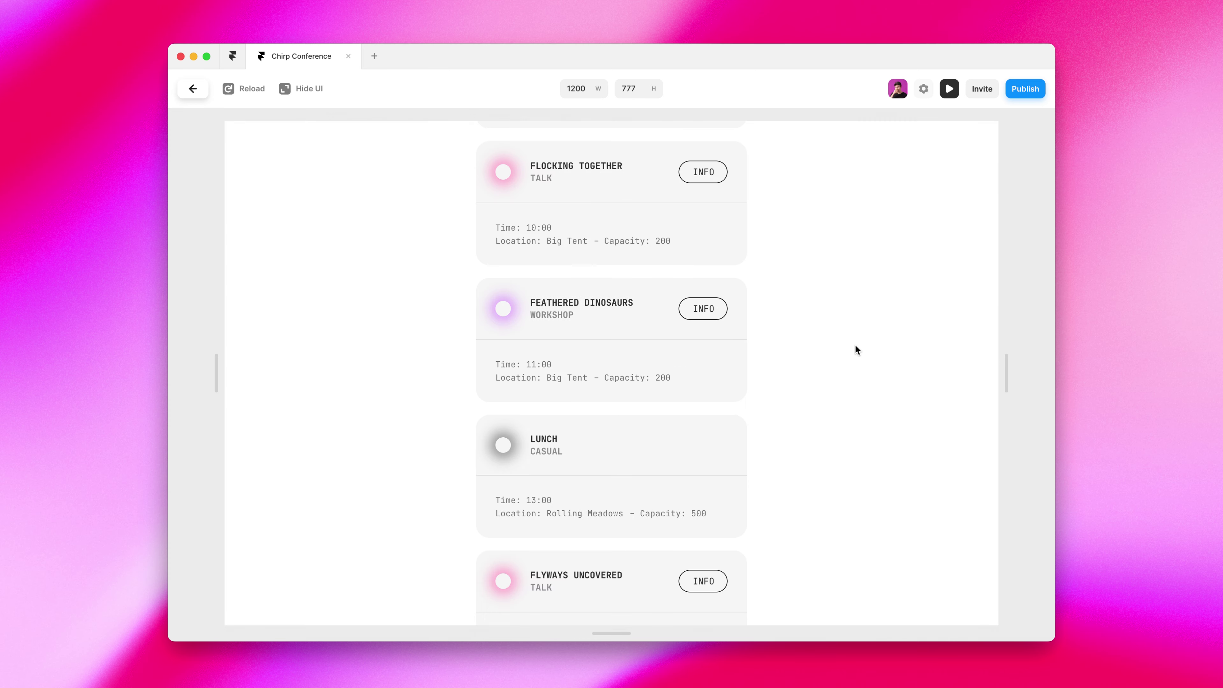
{"action": "scroll", "coordinate": [856, 346], "scroll_direction": "up", "scroll_amount": 10}
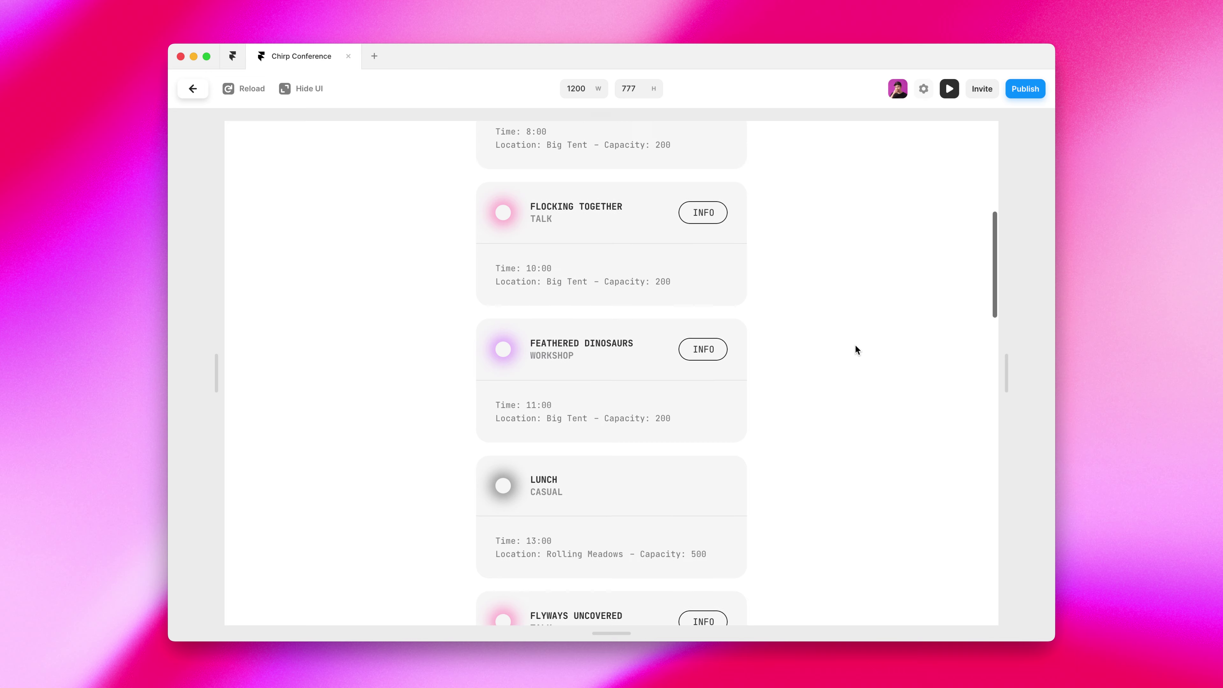